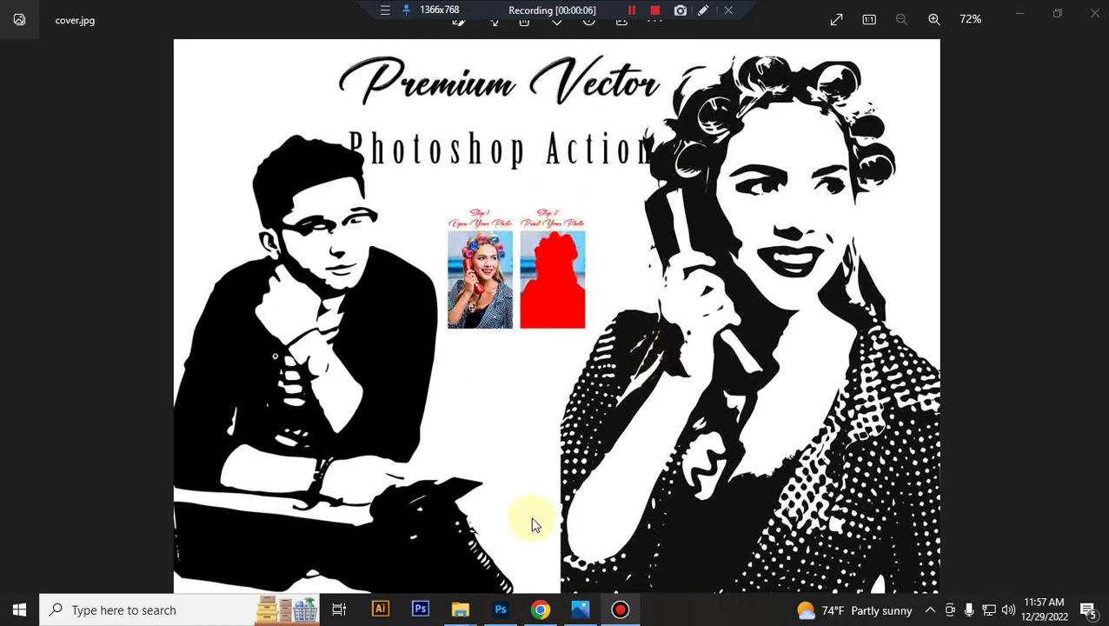
# Switch from the Photos viewer to Photoshop, which shows the Read me First guide.
pyautogui.click(500, 613)
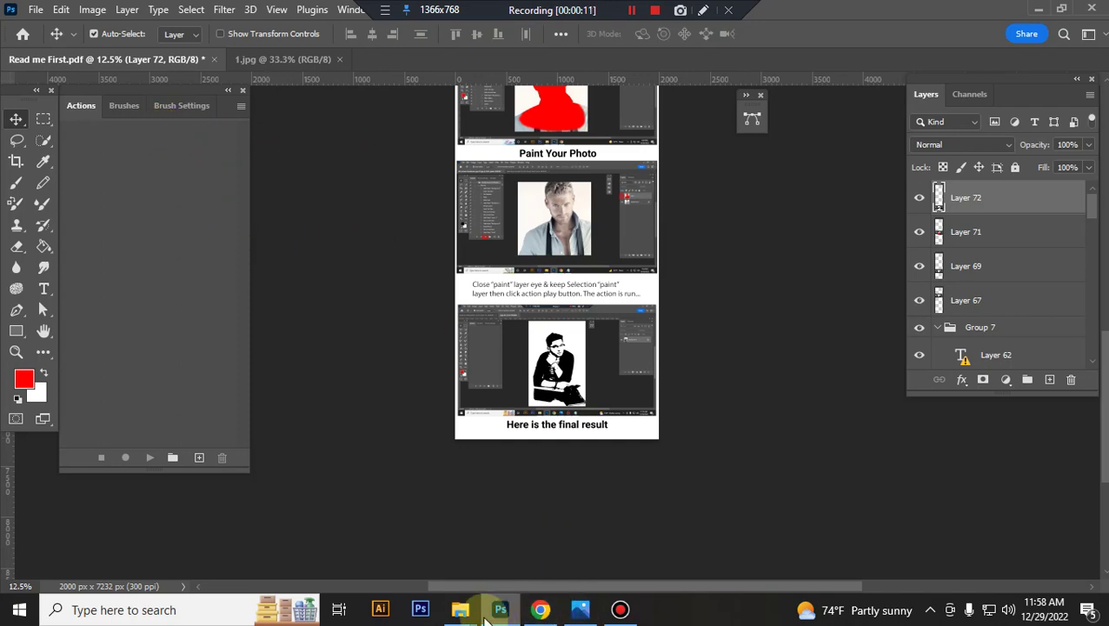
pyautogui.moveTo(461, 610)
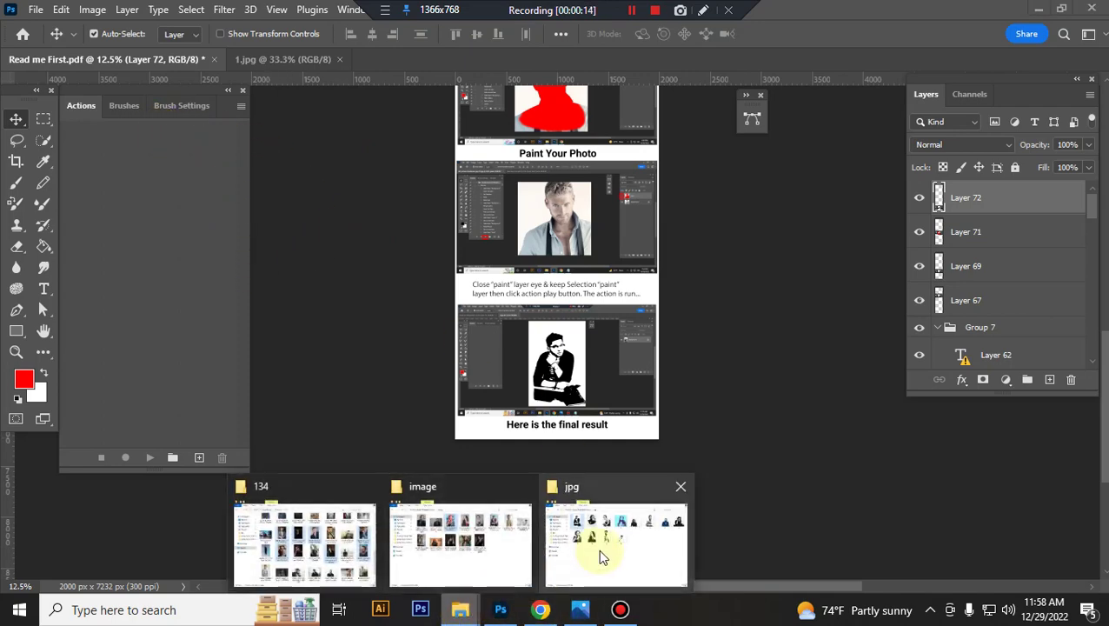
# Load the Premium Vector Photoshop Action .atn file from its Explorer folder into Photoshop.
pyautogui.click(598, 549)
pyautogui.click(214, 80)
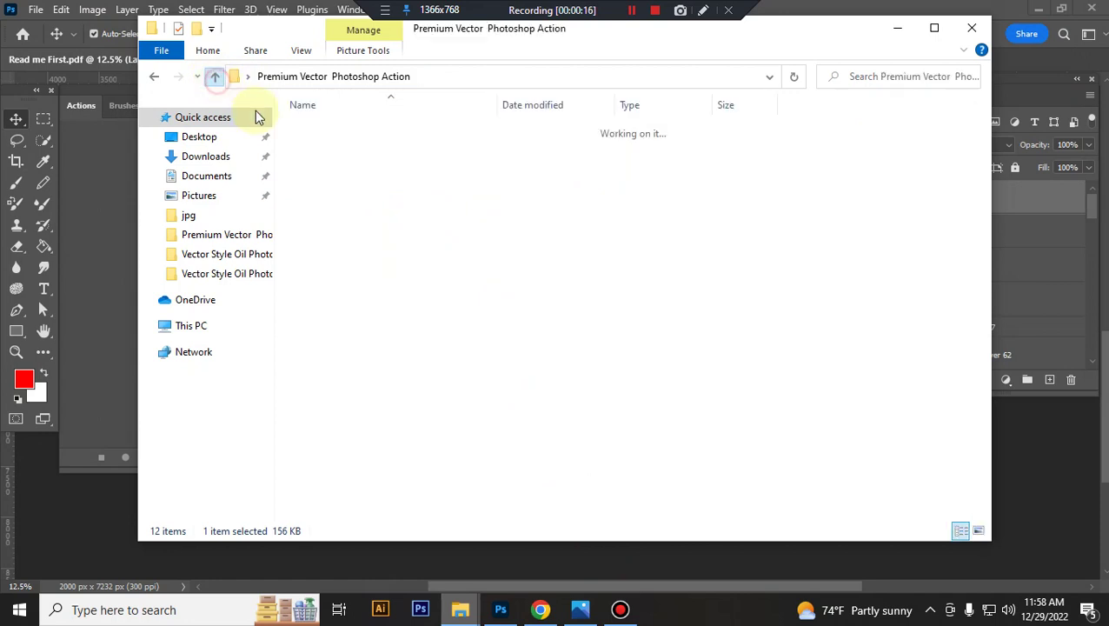
pyautogui.doubleClick(386, 197)
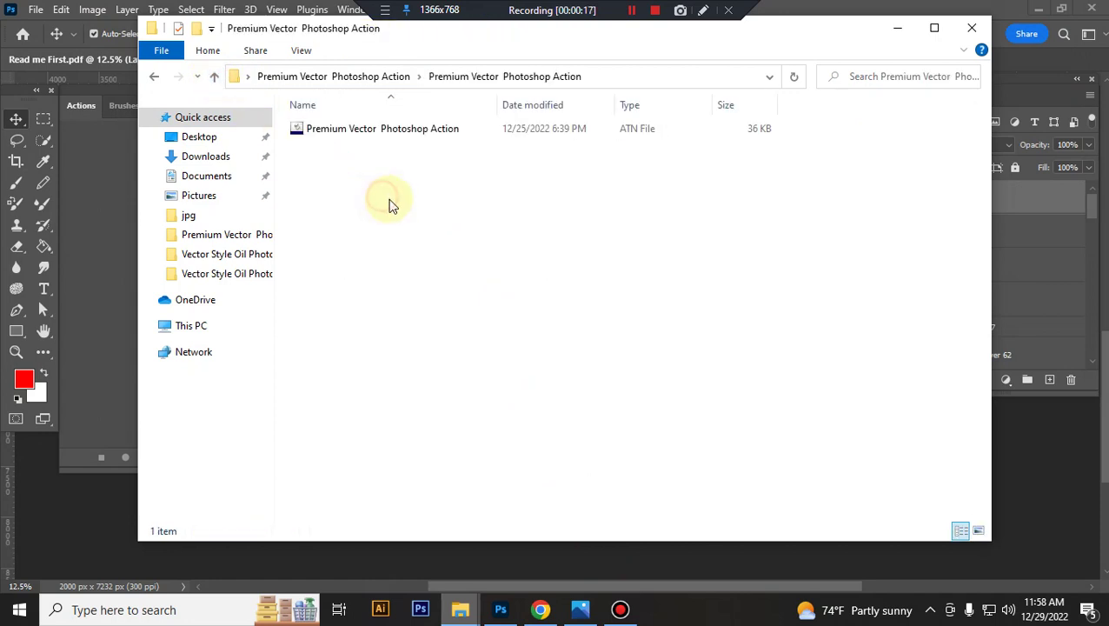
pyautogui.click(382, 132)
pyautogui.doubleClick(383, 130)
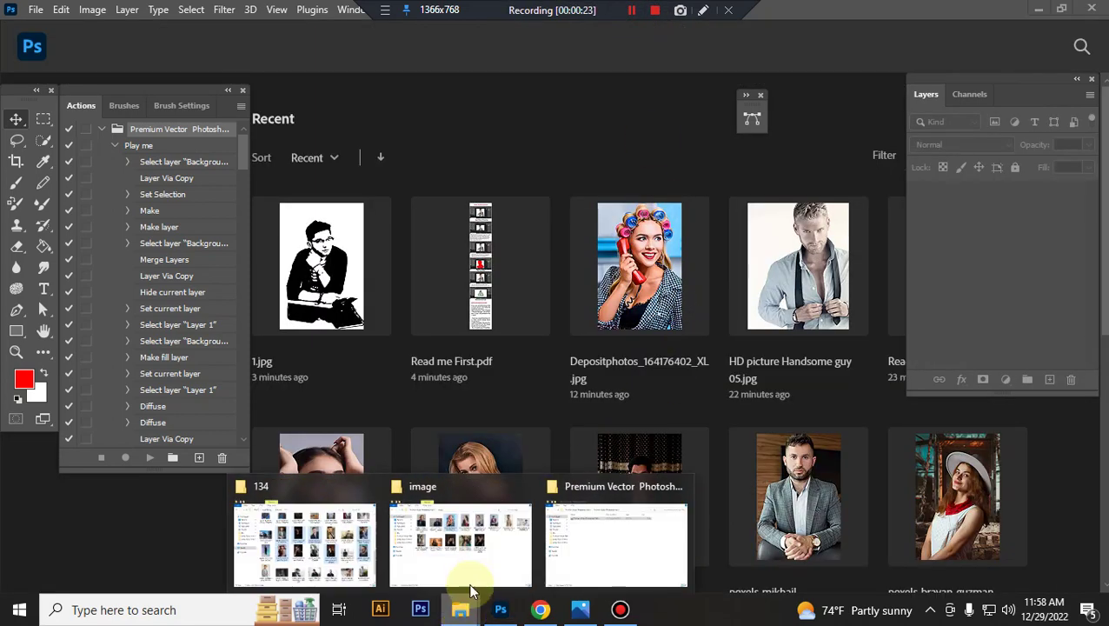
pyautogui.click(467, 556)
# Open Depositphotos_164176402_XL.jpg in Photoshop and keep it at 8 Bits/Channel.
pyautogui.moveTo(504, 205); pyautogui.dragTo(543, 394)
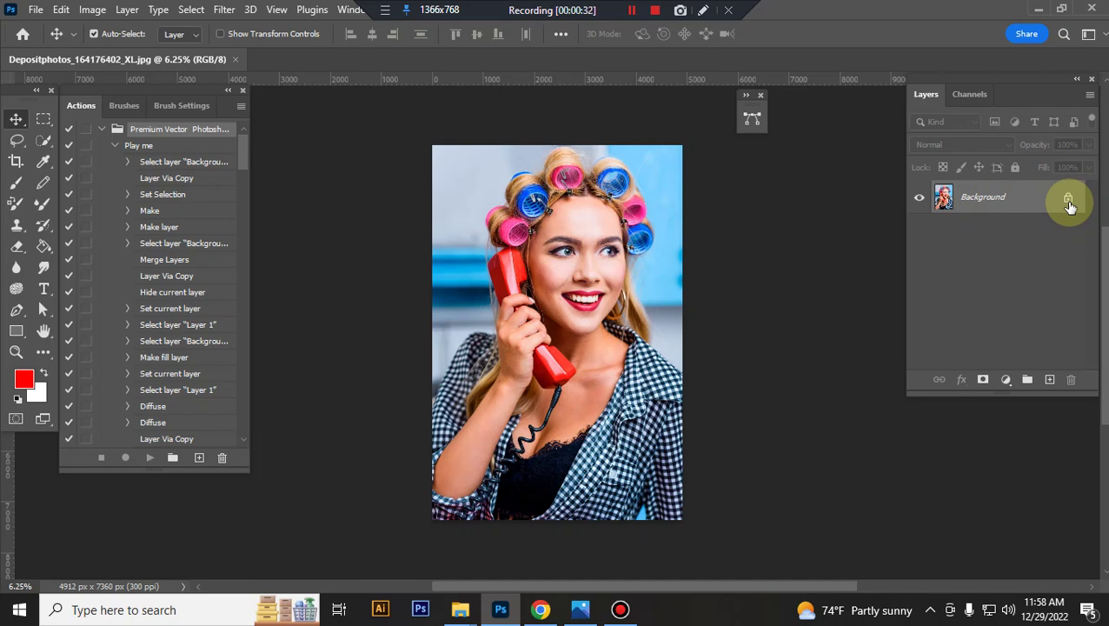
pyautogui.click(92, 10)
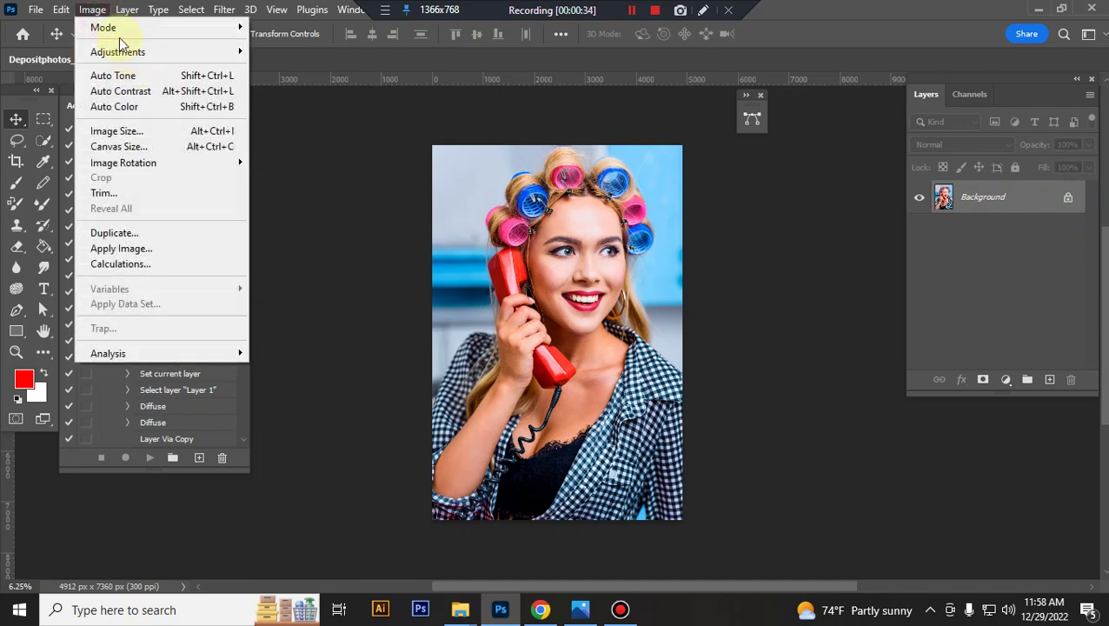
pyautogui.moveTo(104, 27)
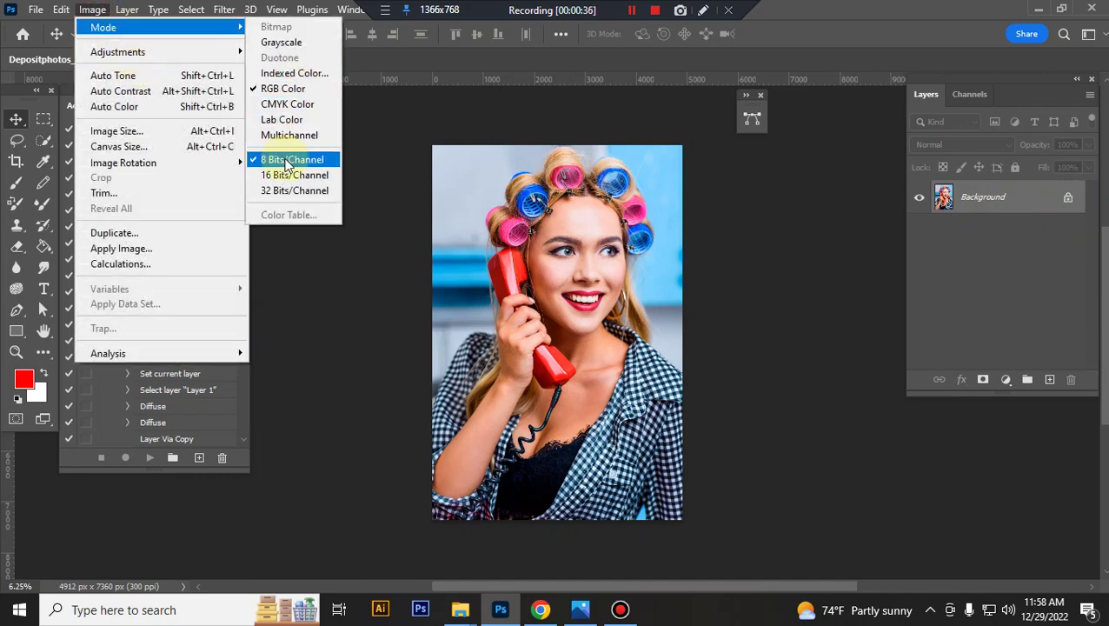
pyautogui.click(1053, 196)
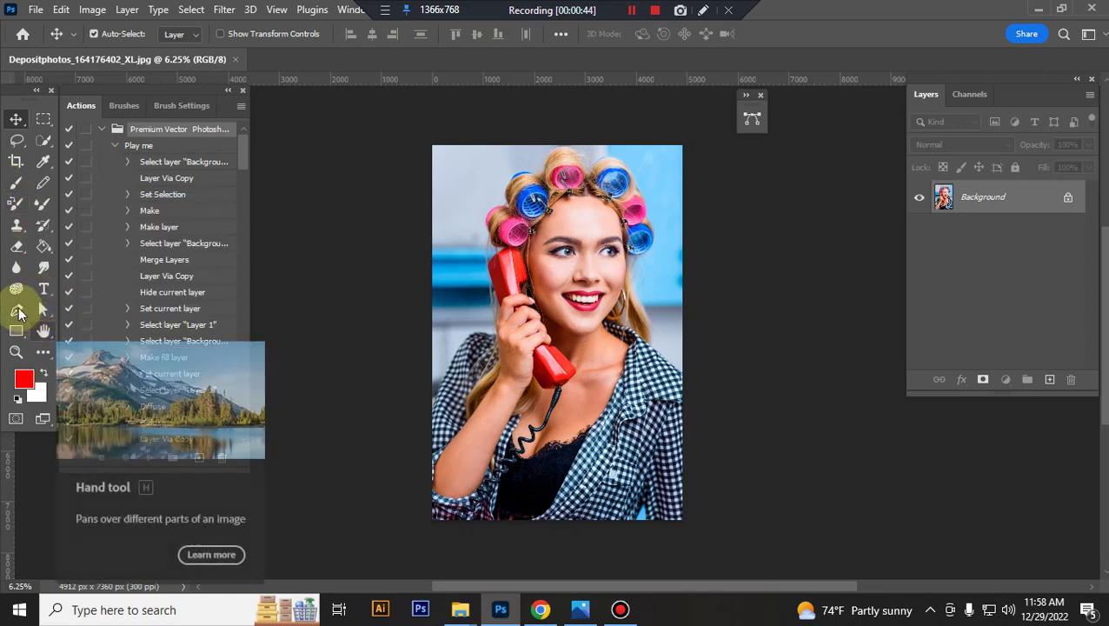
# Quick-select the woman's figure and add a new layer named paint.
pyautogui.click(47, 141)
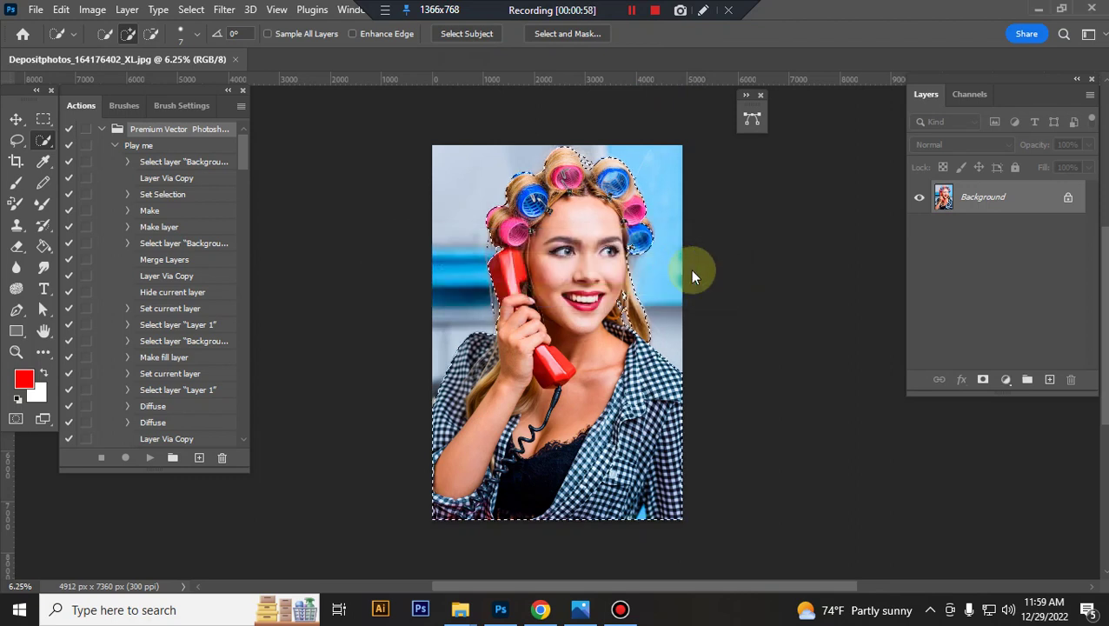
pyautogui.click(1051, 381)
pyautogui.doubleClick(972, 200)
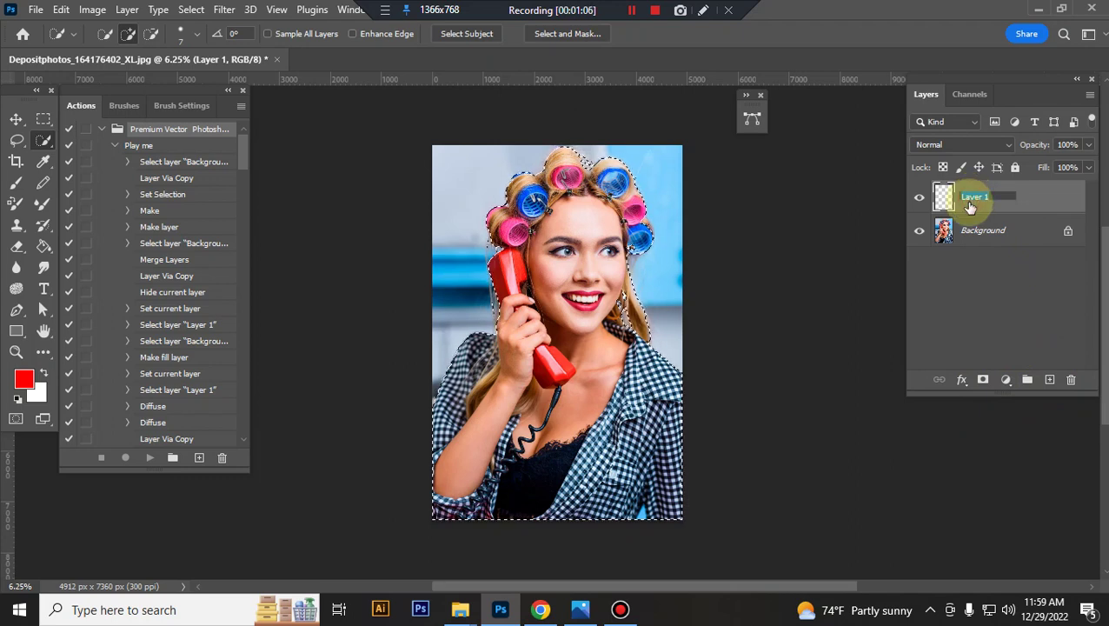
pyautogui.write('c')
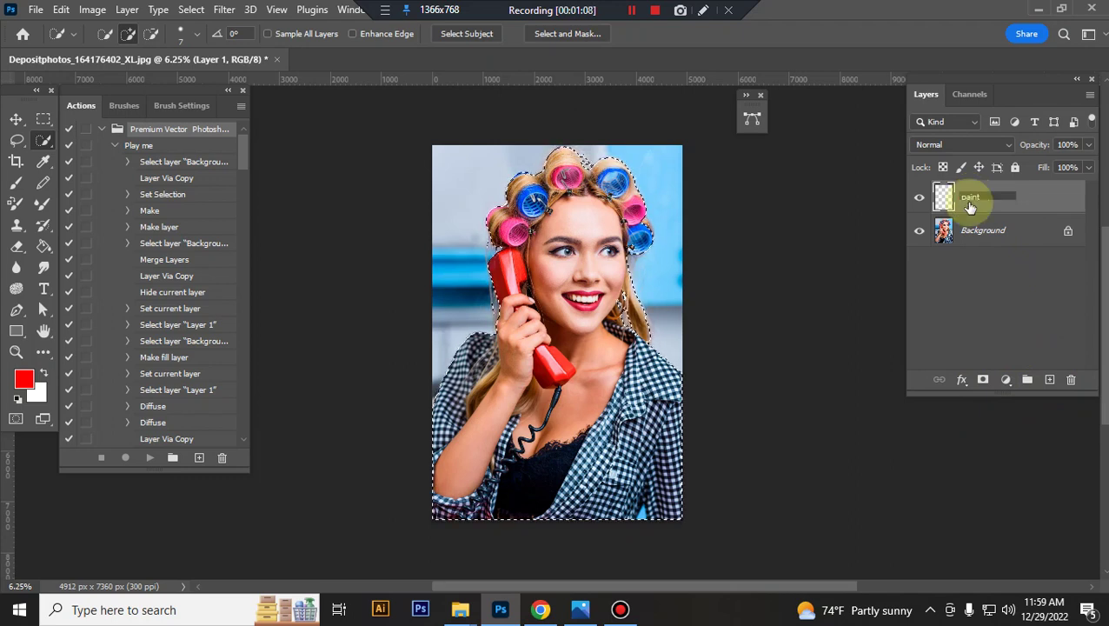
pyautogui.write('aint')
pyautogui.press('Return')
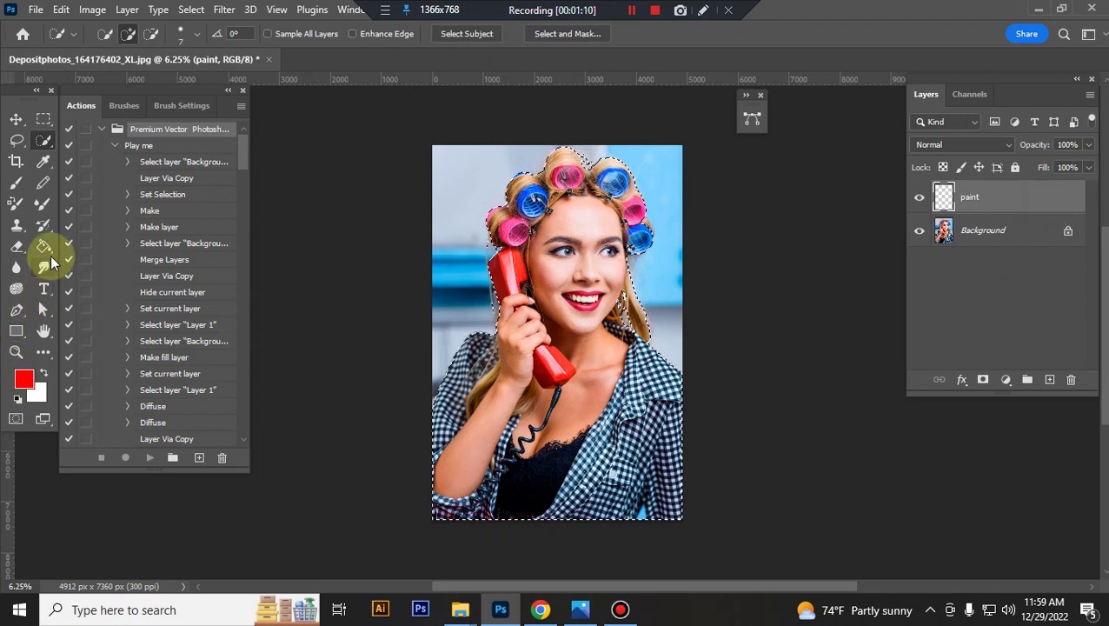
# Fill the selected figure with solid red on the paint layer and deselect.
pyautogui.click(45, 252)
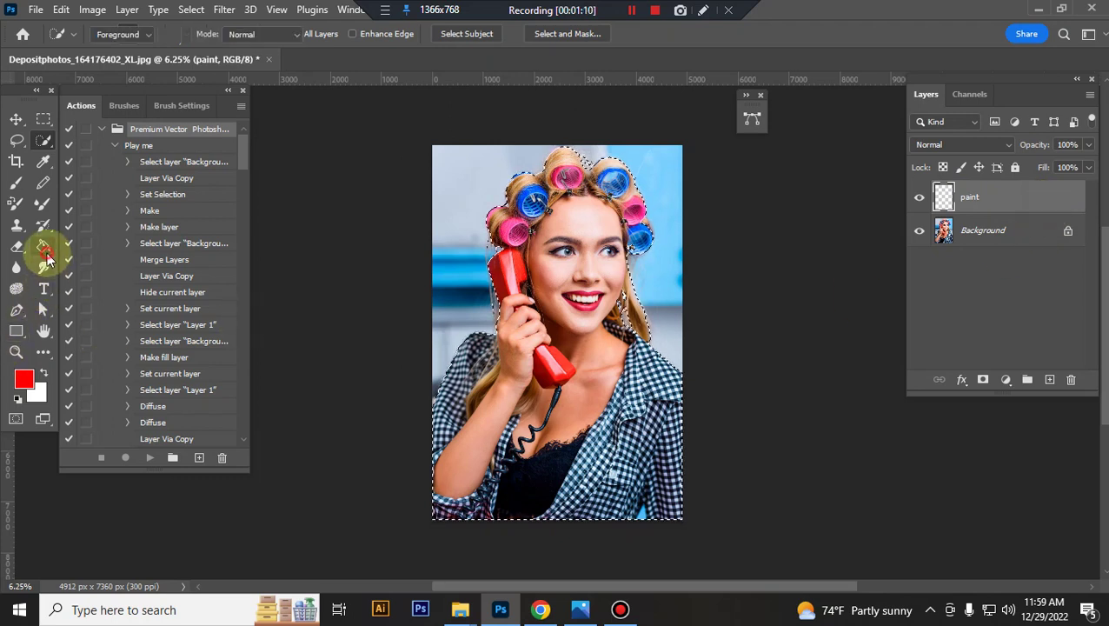
pyautogui.click(596, 341)
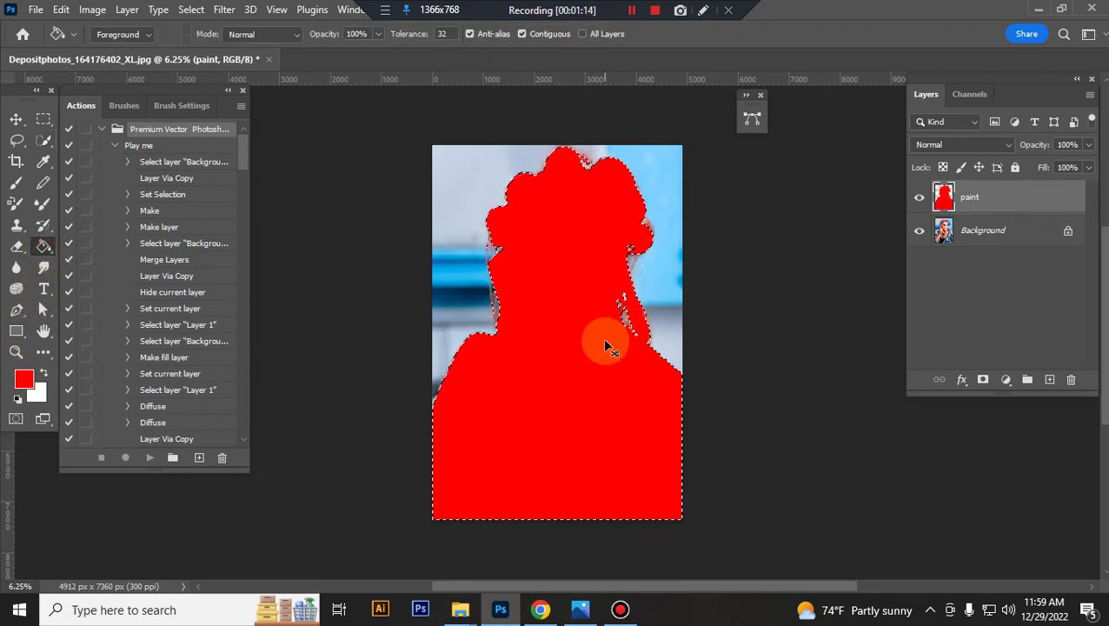
pyautogui.hotkey('ctrl', 'd')
pyautogui.click(17, 118)
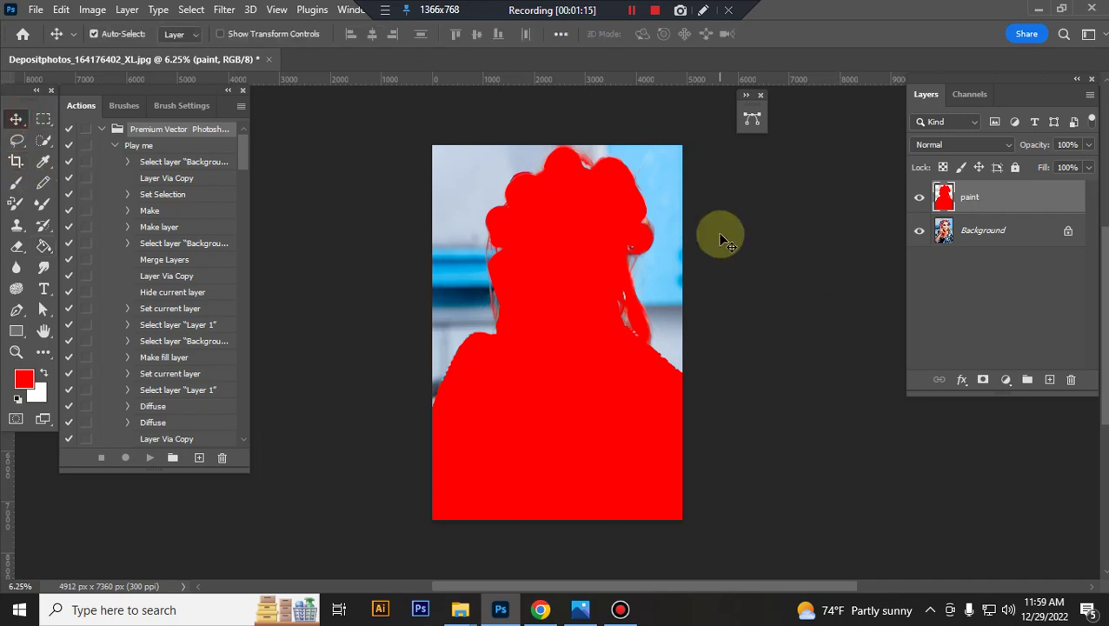
# Resize the image to 2000 px wide (2000 × 2997) and hide the paint layer.
pyautogui.click(92, 10)
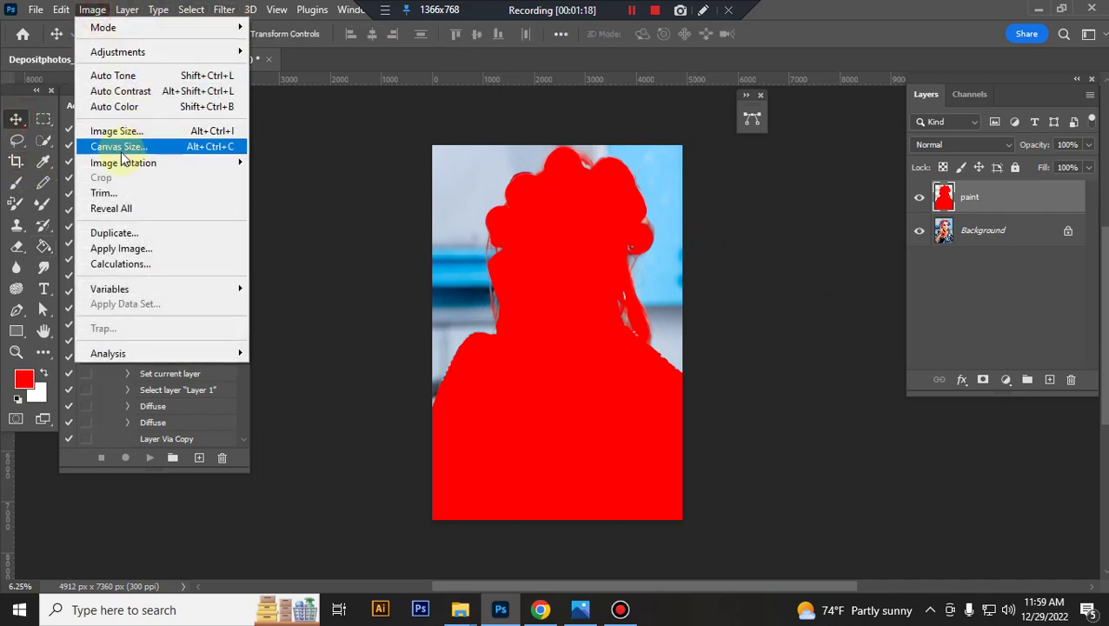
pyautogui.click(114, 131)
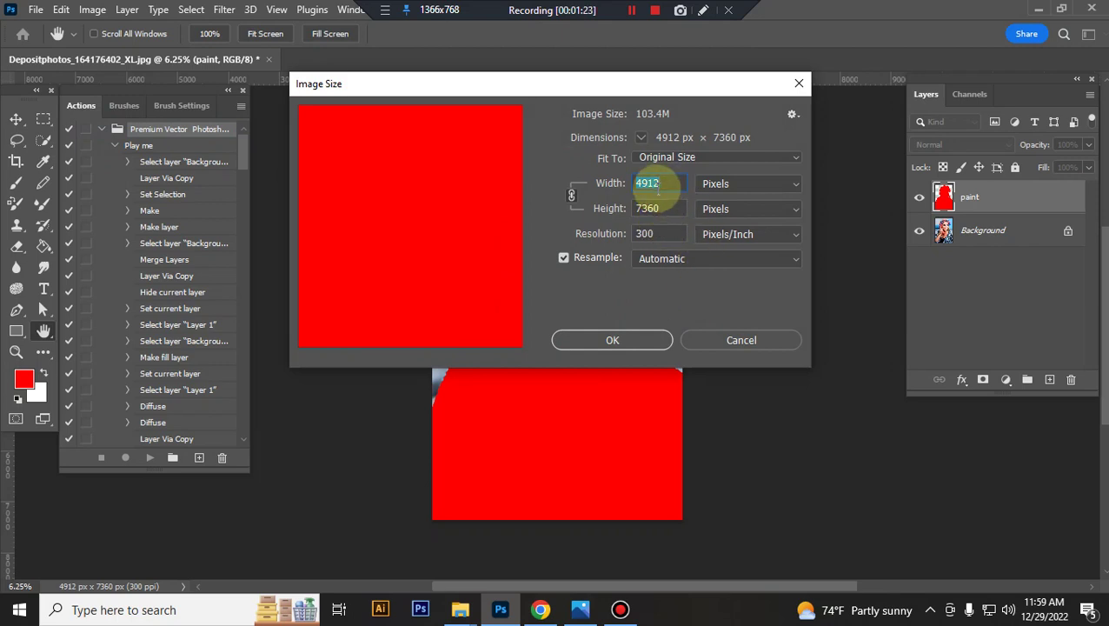
pyautogui.write('2000')
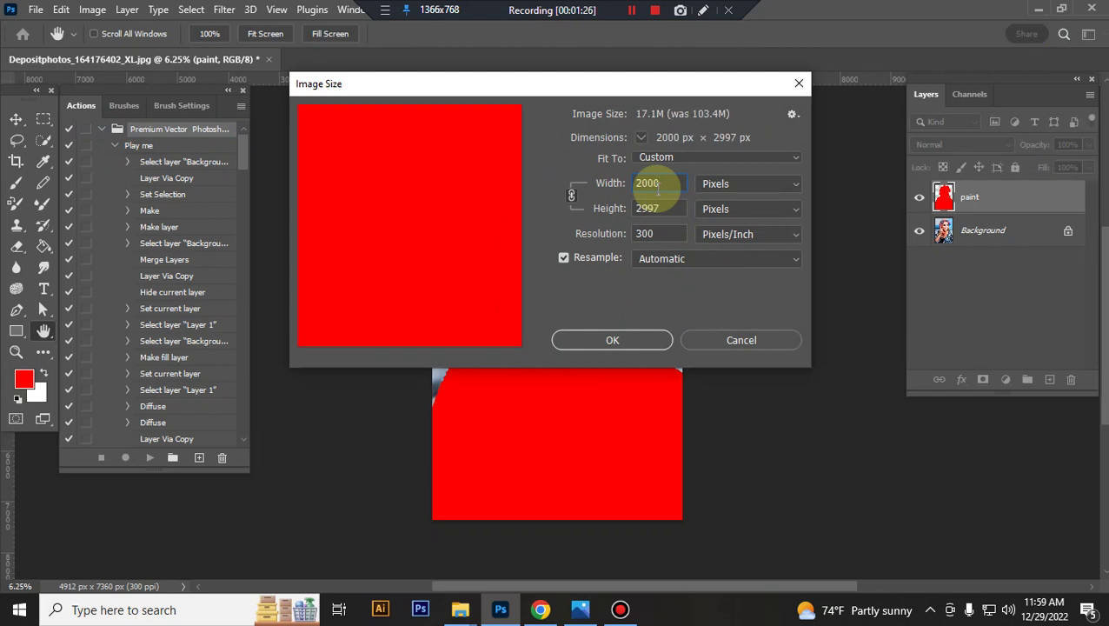
pyautogui.click(611, 339)
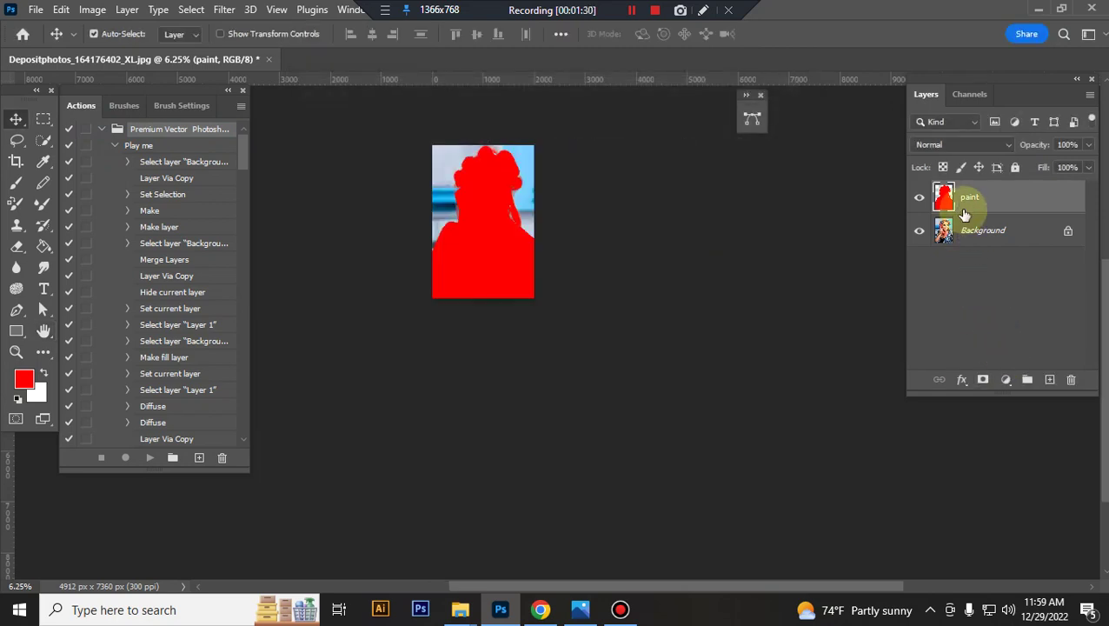
pyautogui.click(919, 197)
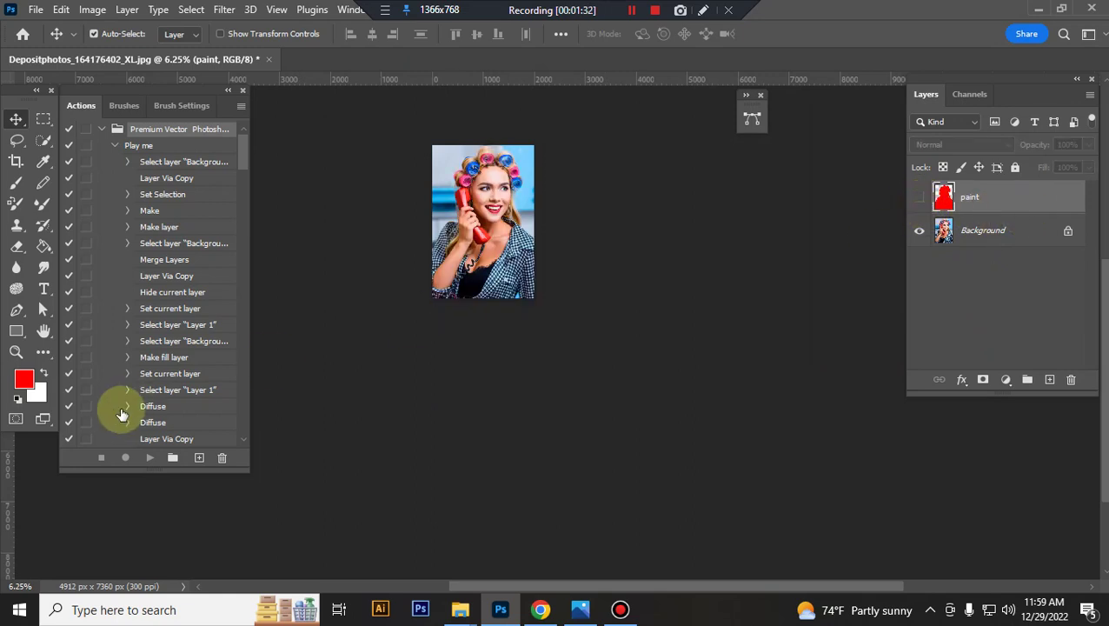
# Reset colours to default black and white and play the Play me action.
pyautogui.click(18, 399)
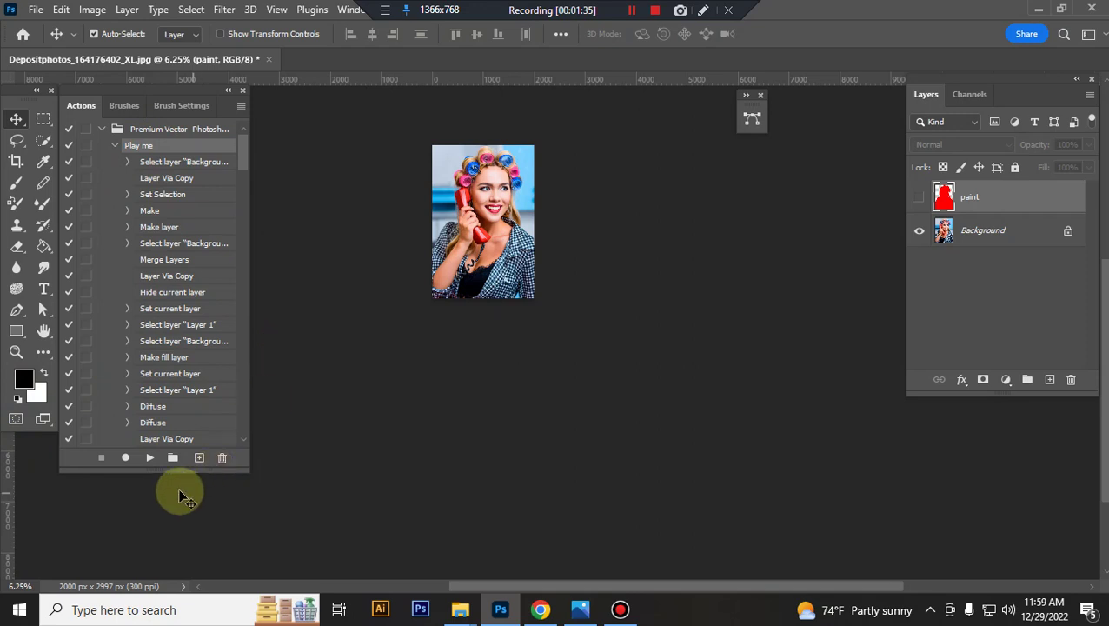
pyautogui.click(150, 457)
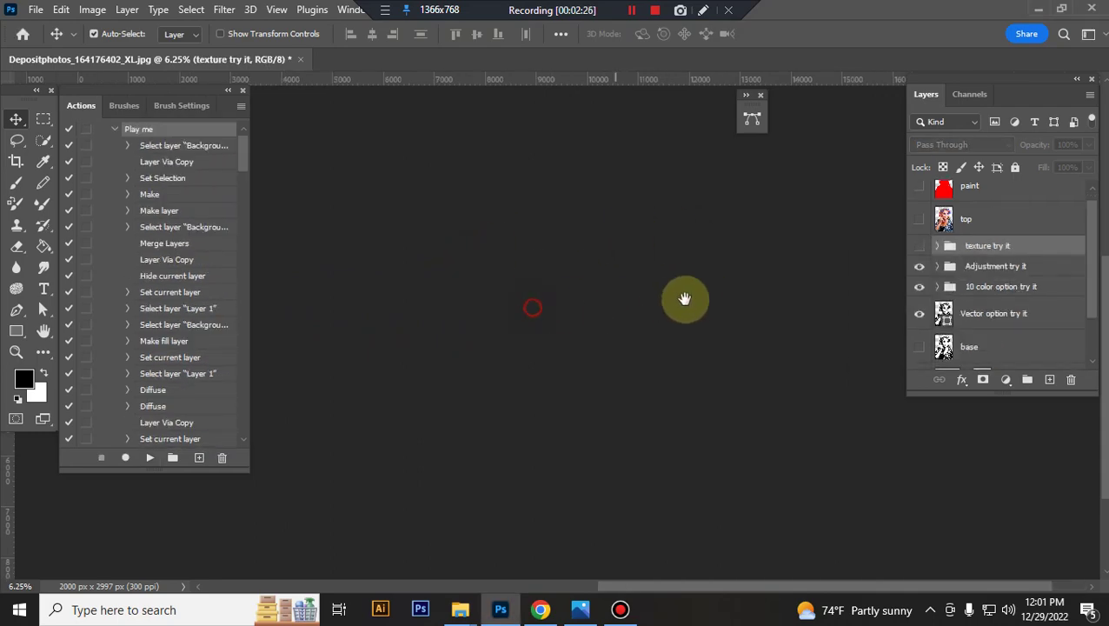
pyautogui.hscroll(-5, 525, 376)
pyautogui.scroll(3, 540, 402)
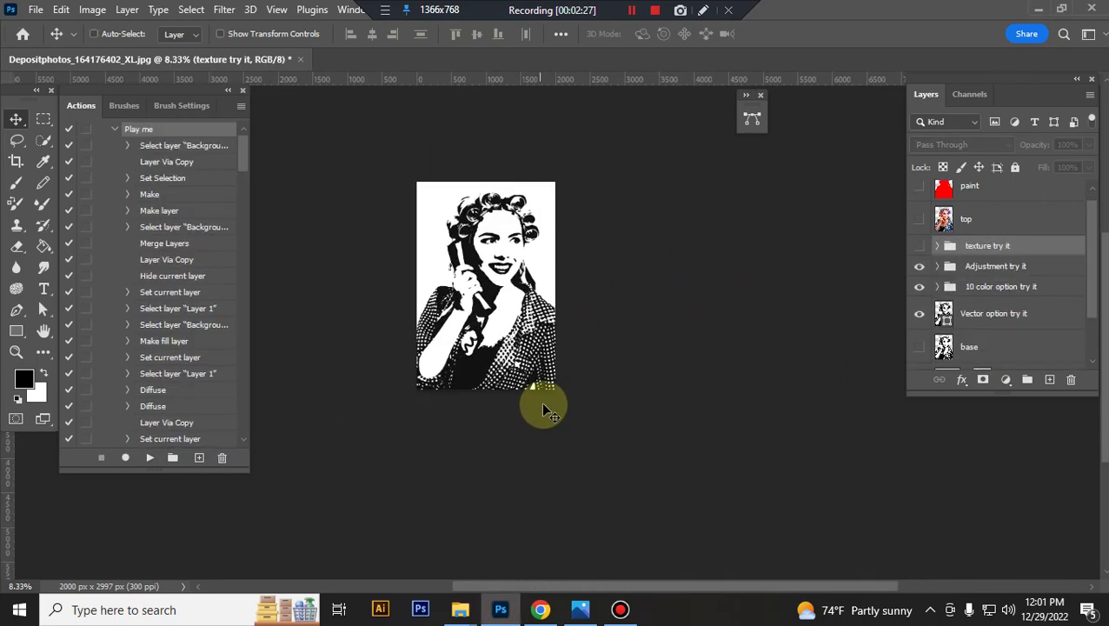
pyautogui.scroll(1, 544, 408)
pyautogui.moveTo(478, 173); pyautogui.dragTo(601, 352)
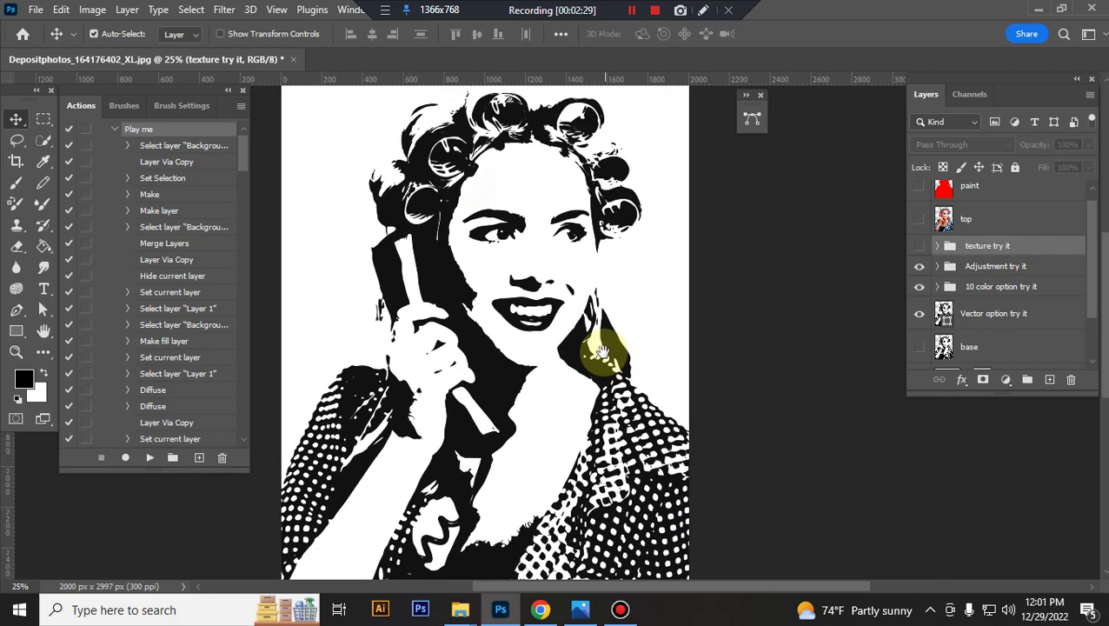
pyautogui.scroll(1, 608, 358)
pyautogui.scroll(1, 608, 358)
pyautogui.scroll(1, 608, 358)
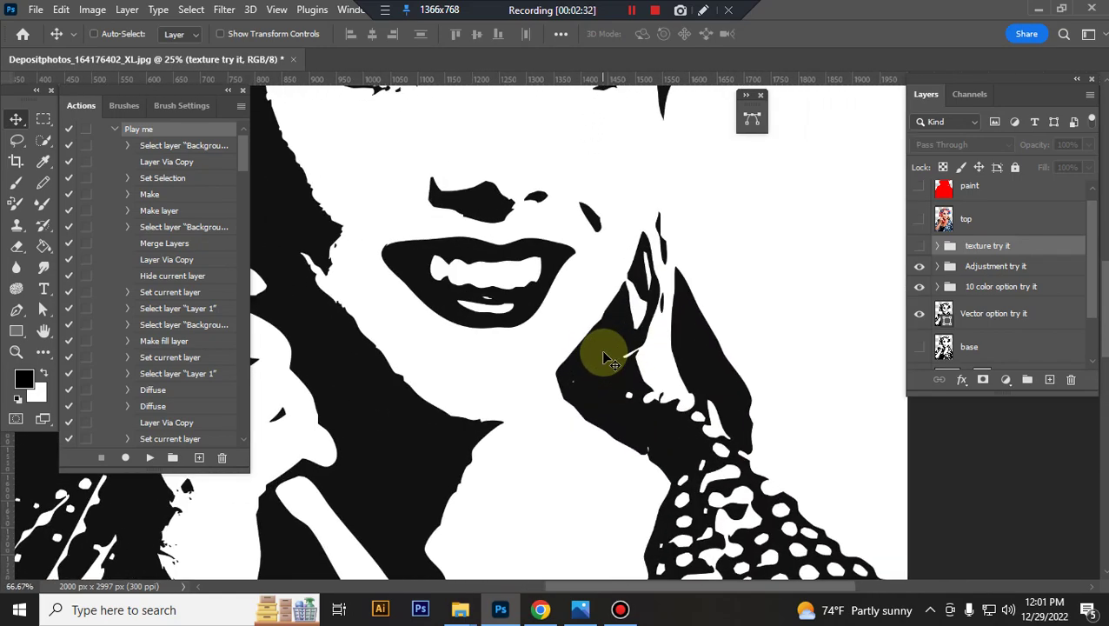
pyautogui.scroll(-1, 609, 358)
pyautogui.scroll(-1, 608, 358)
pyautogui.scroll(-1, 604, 352)
pyautogui.scroll(-1, 604, 352)
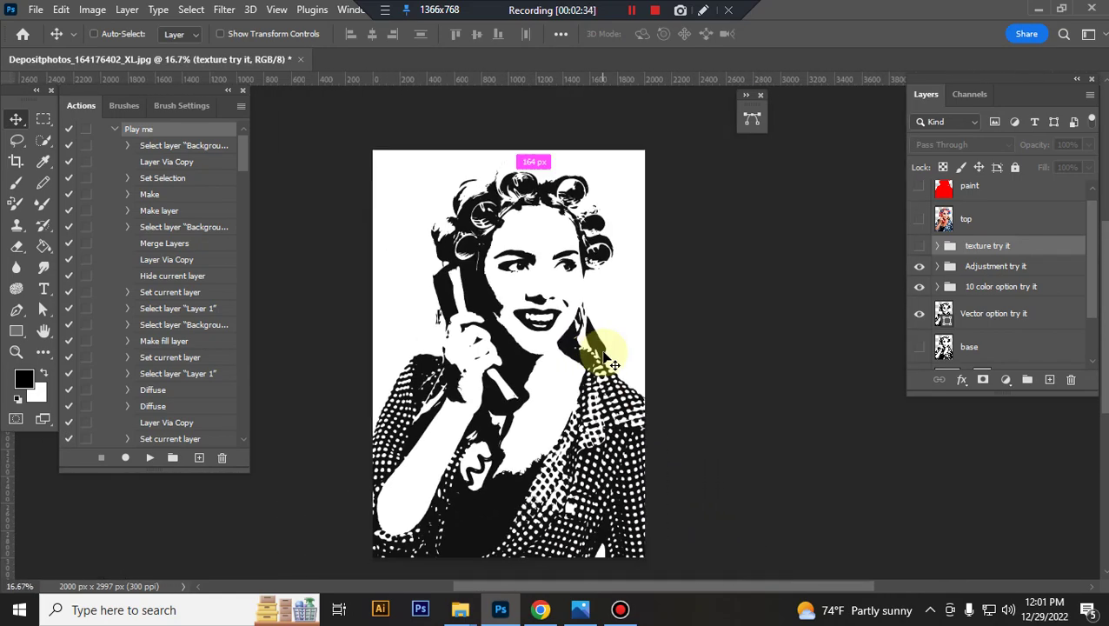
pyautogui.click(1025, 252)
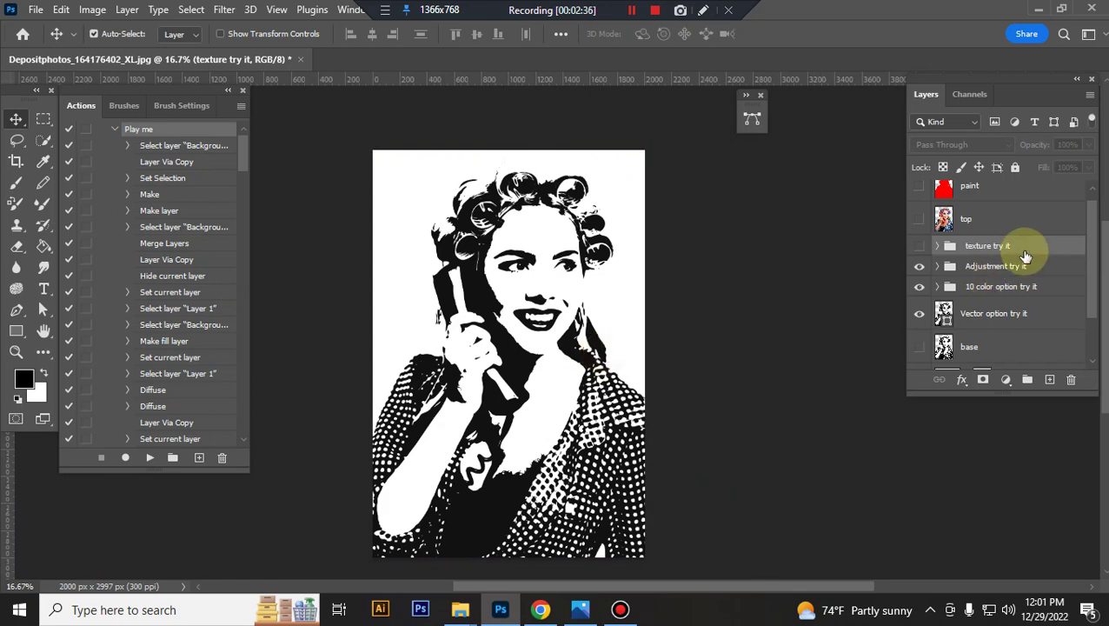
pyautogui.hotkey('ctrl', '+')
# Show the texture try it group, inspect it zoomed in, and expand it.
pyautogui.click(919, 246)
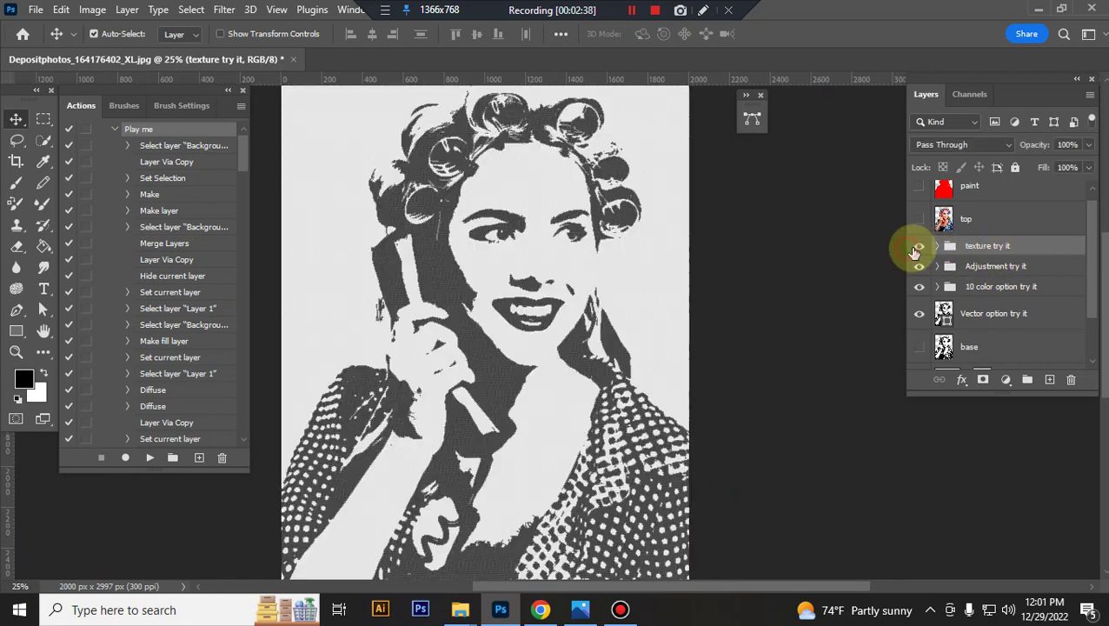
pyautogui.hotkey('ctrl', '+')
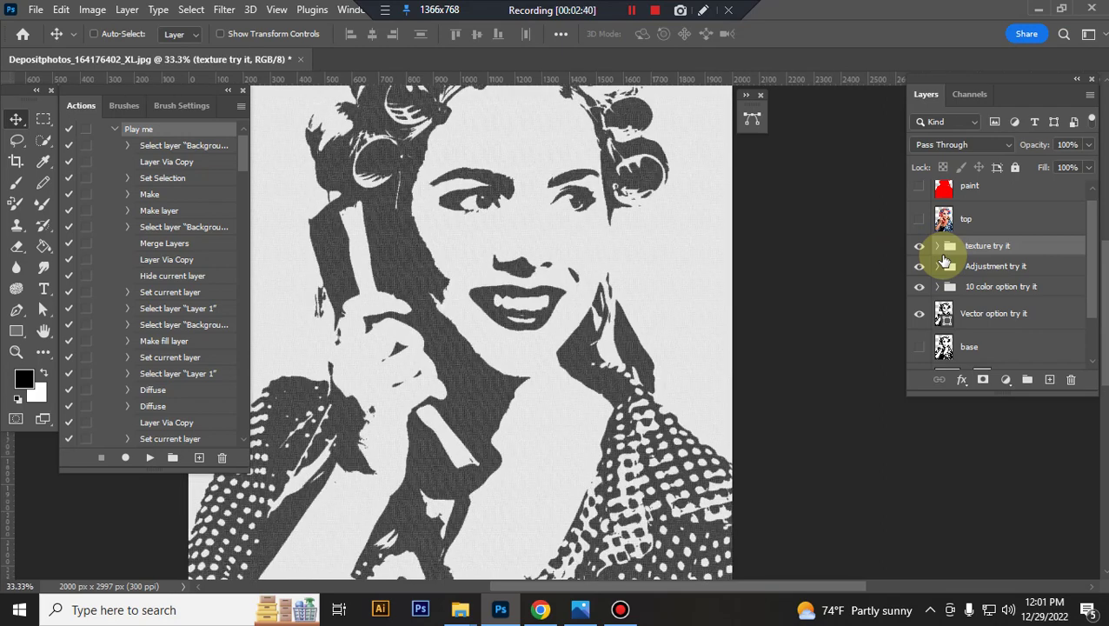
pyautogui.hotkey('ctrl', '-')
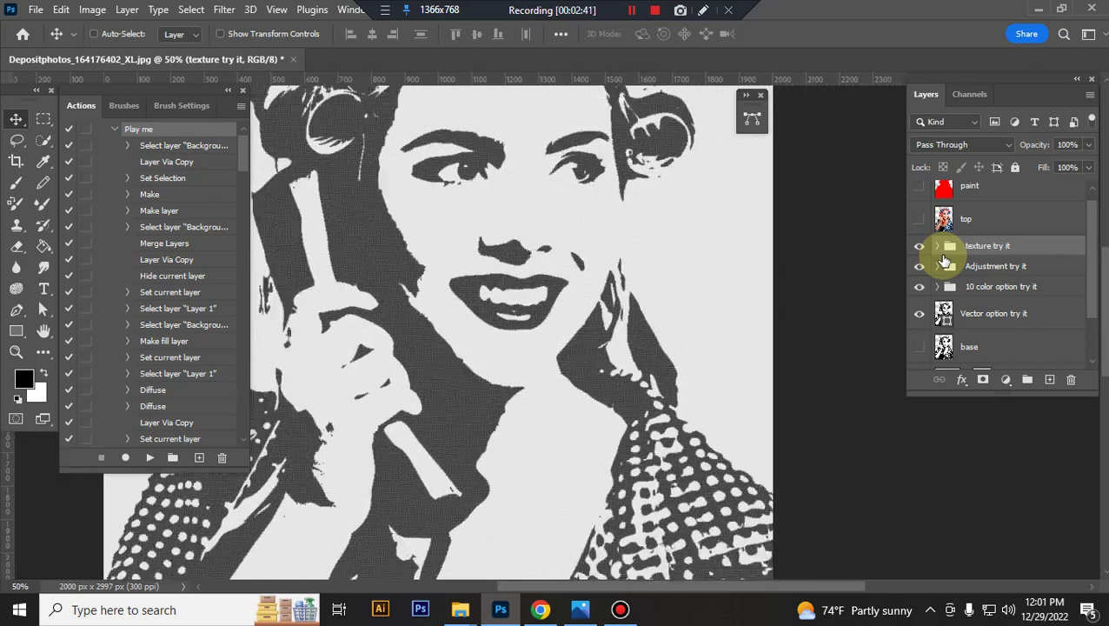
pyautogui.hotkey('ctrl', '-')
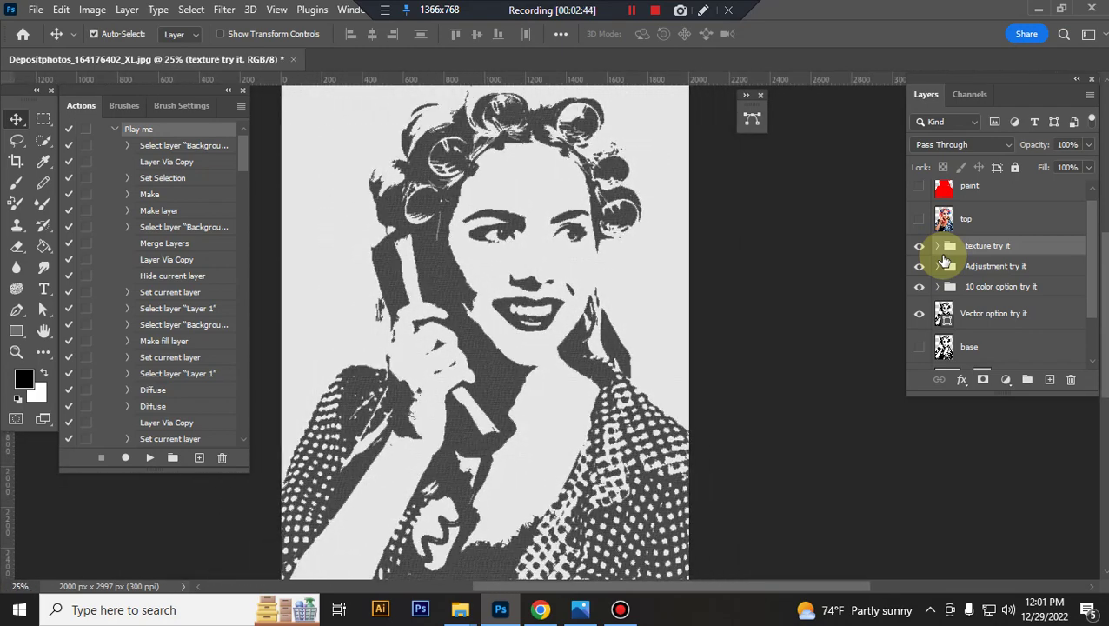
pyautogui.click(938, 248)
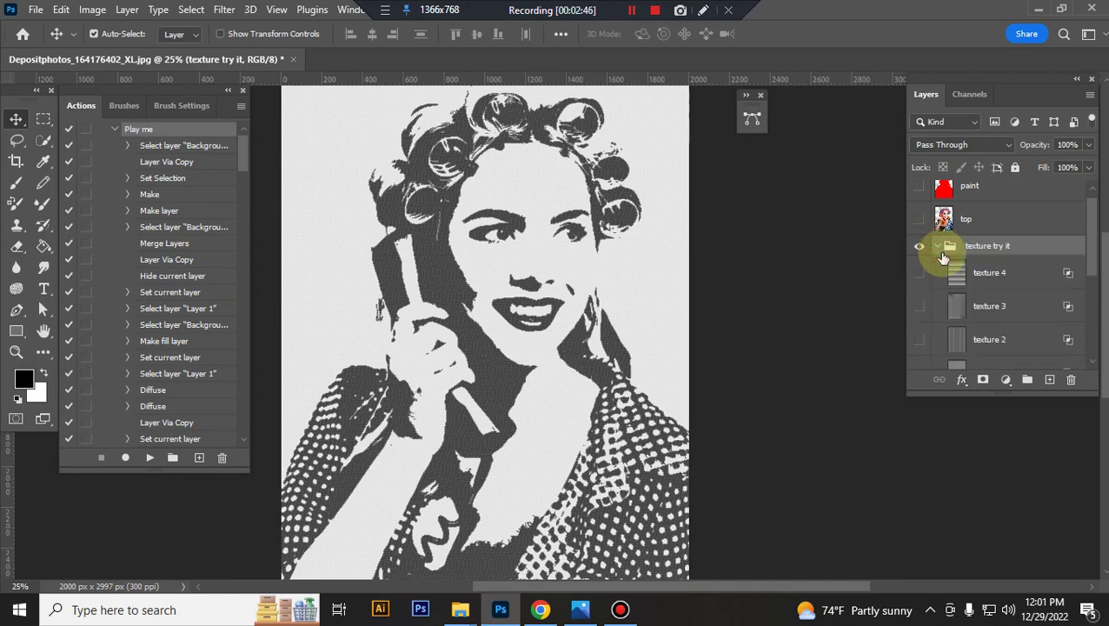
pyautogui.scroll(-2, 956, 269)
pyautogui.scroll(-1, 969, 282)
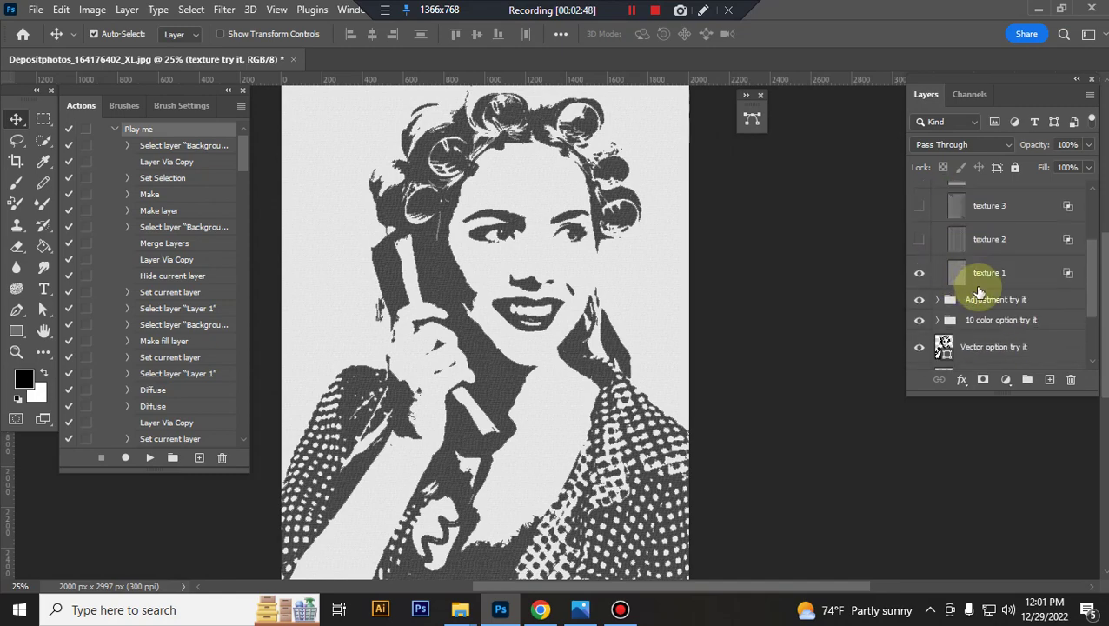
# Compare textures 1 through 4 one at a time, then hide them all and collapse the group.
pyautogui.click(919, 272)
pyautogui.click(918, 239)
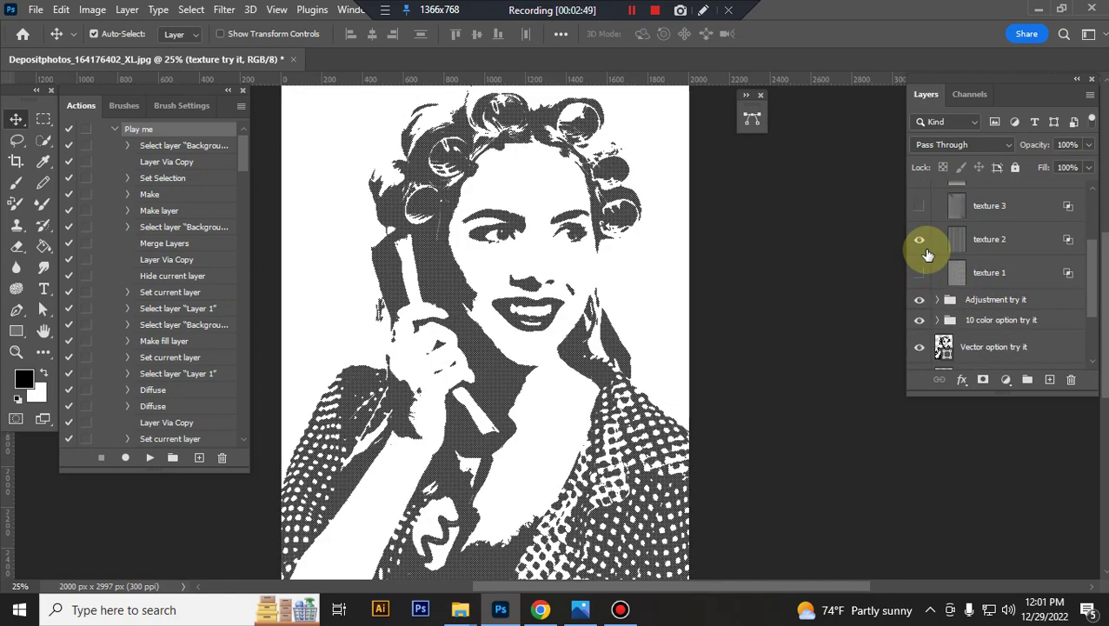
pyautogui.click(918, 239)
pyautogui.click(918, 206)
pyautogui.scroll(1, 926, 252)
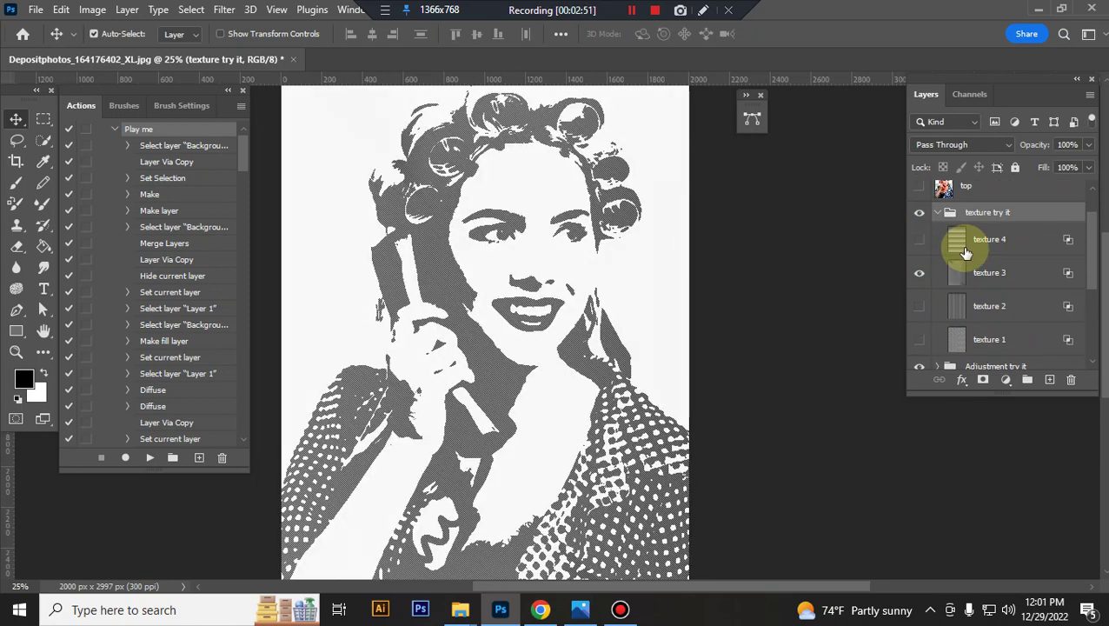
pyautogui.click(919, 272)
pyautogui.click(918, 240)
pyautogui.click(918, 239)
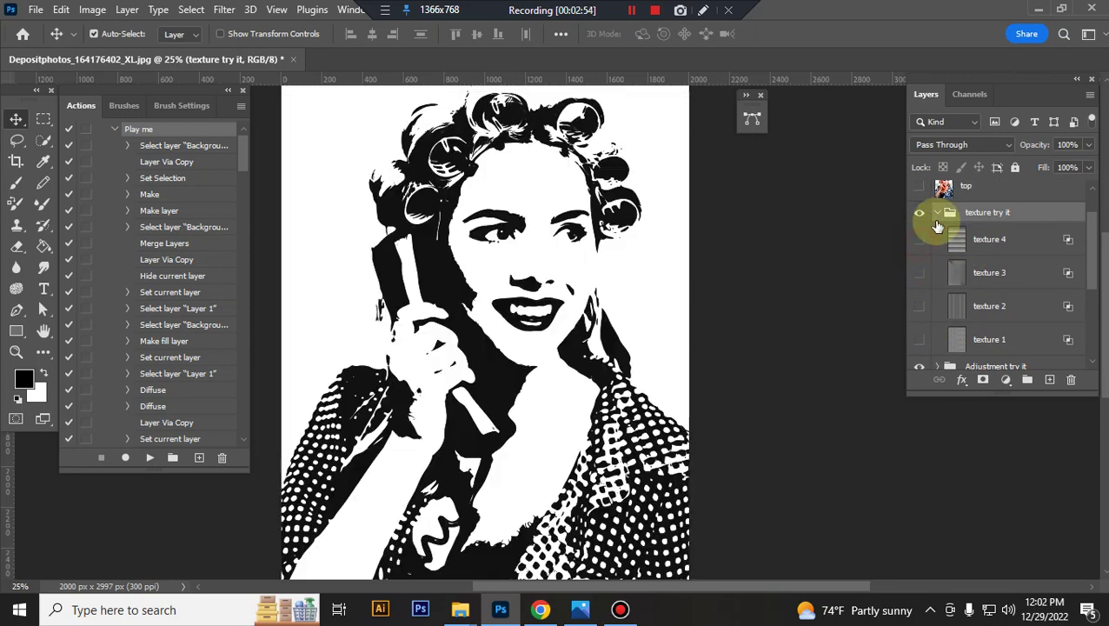
pyautogui.click(937, 212)
# Toggle the Adjustment try it group off and on to compare, leaving it visible.
pyautogui.click(924, 235)
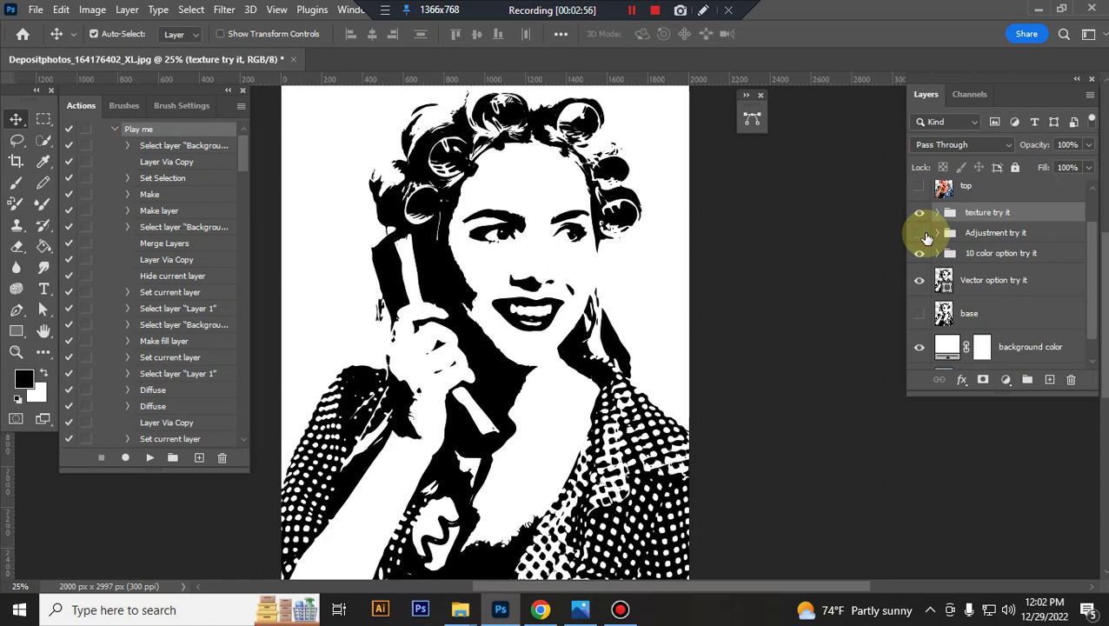
pyautogui.click(924, 236)
pyautogui.click(923, 236)
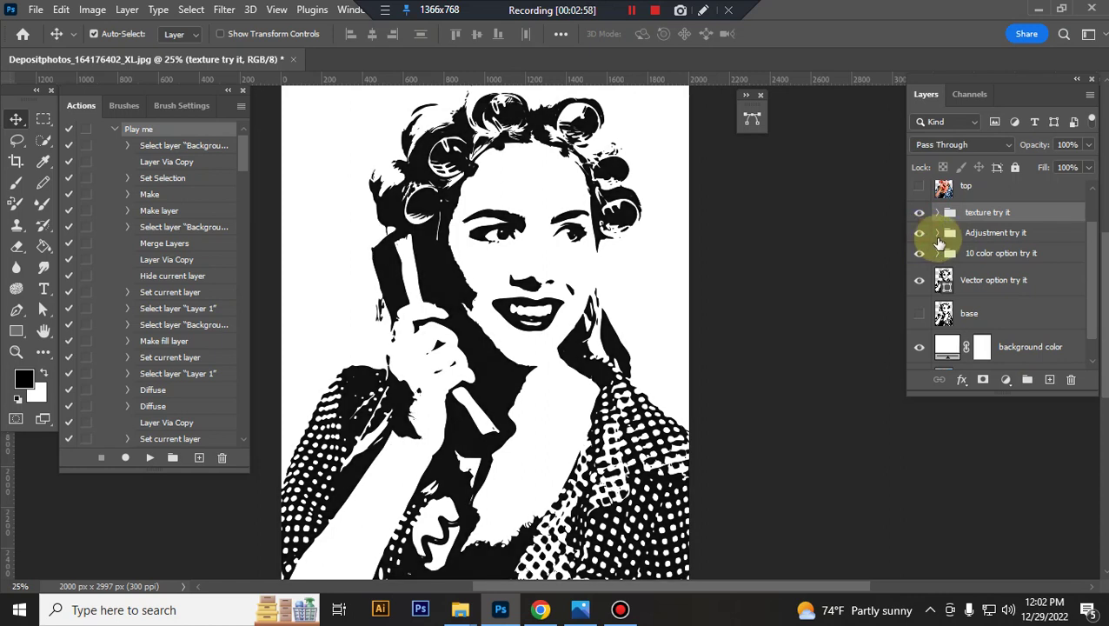
# Set Hue/Saturation lightness +11, Levels white input 249 and Brightness/Contrast contrast −11.
pyautogui.click(937, 234)
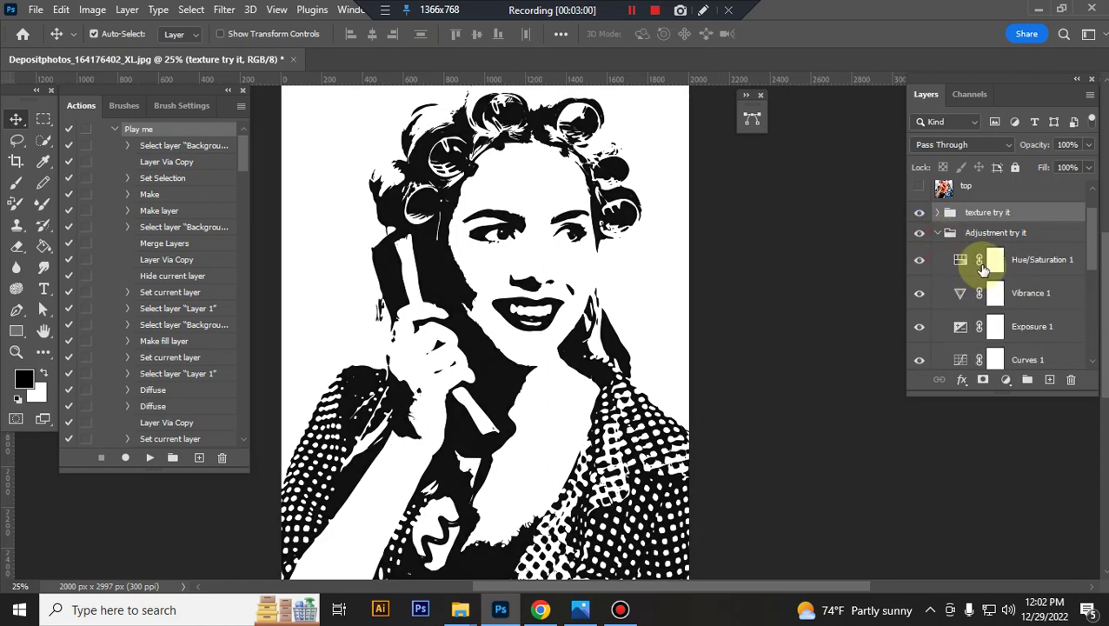
pyautogui.doubleClick(958, 262)
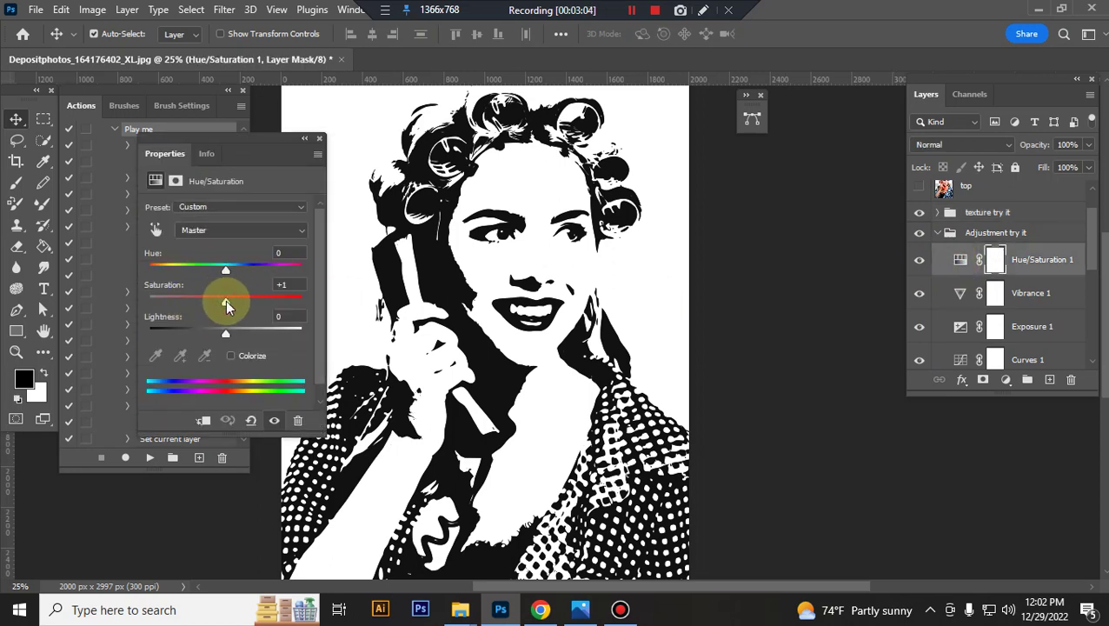
pyautogui.moveTo(226, 300); pyautogui.dragTo(233, 333)
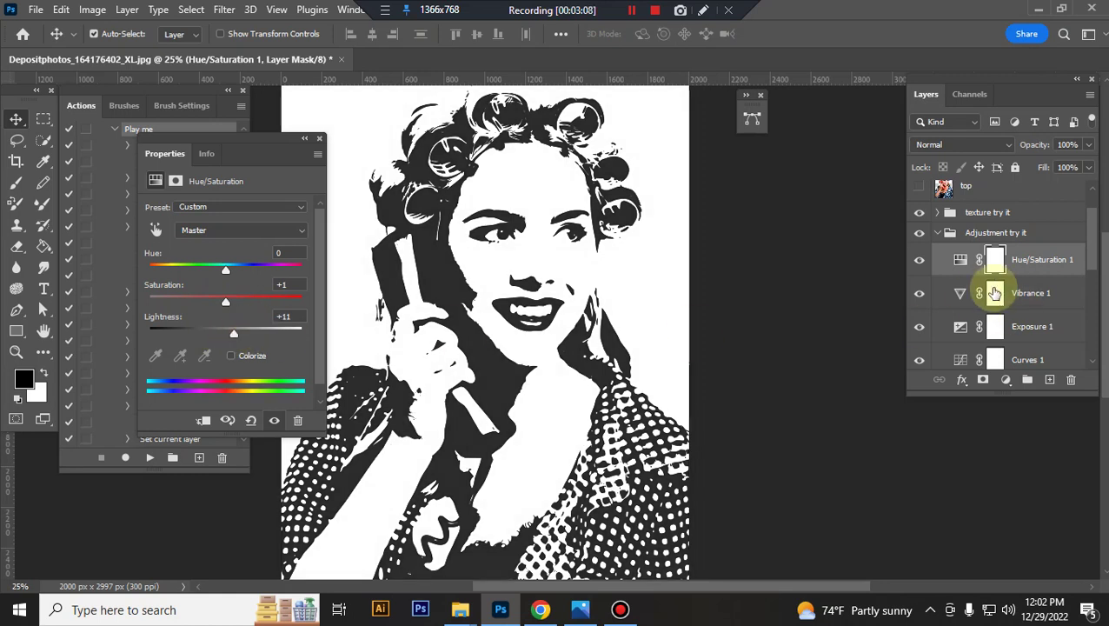
pyautogui.scroll(-2, 960, 300)
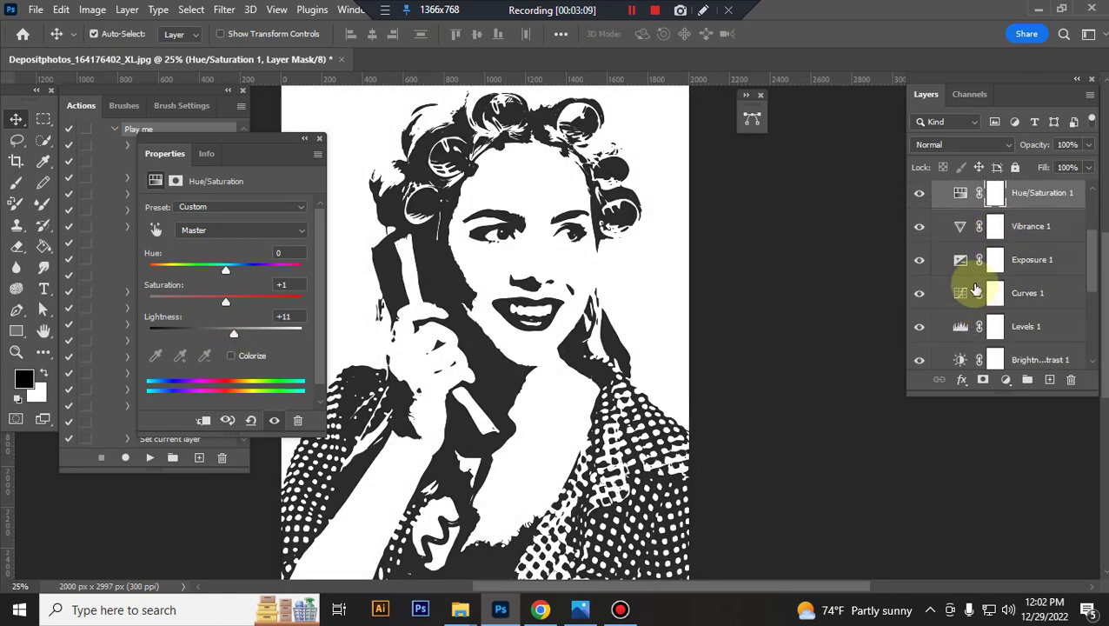
pyautogui.click(960, 326)
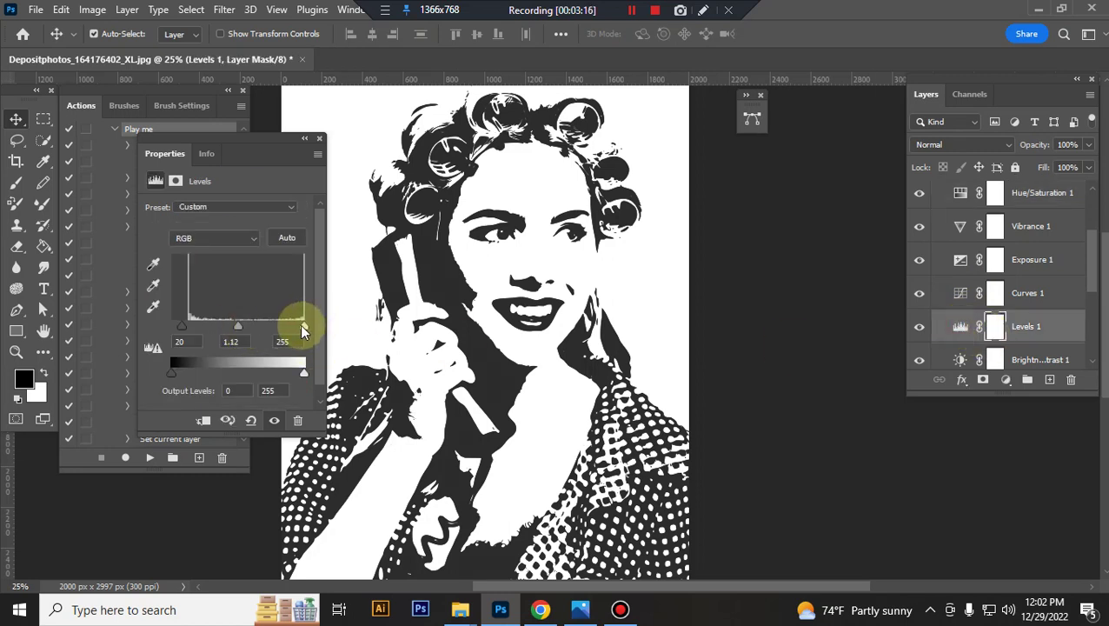
pyautogui.scroll(-2, 960, 321)
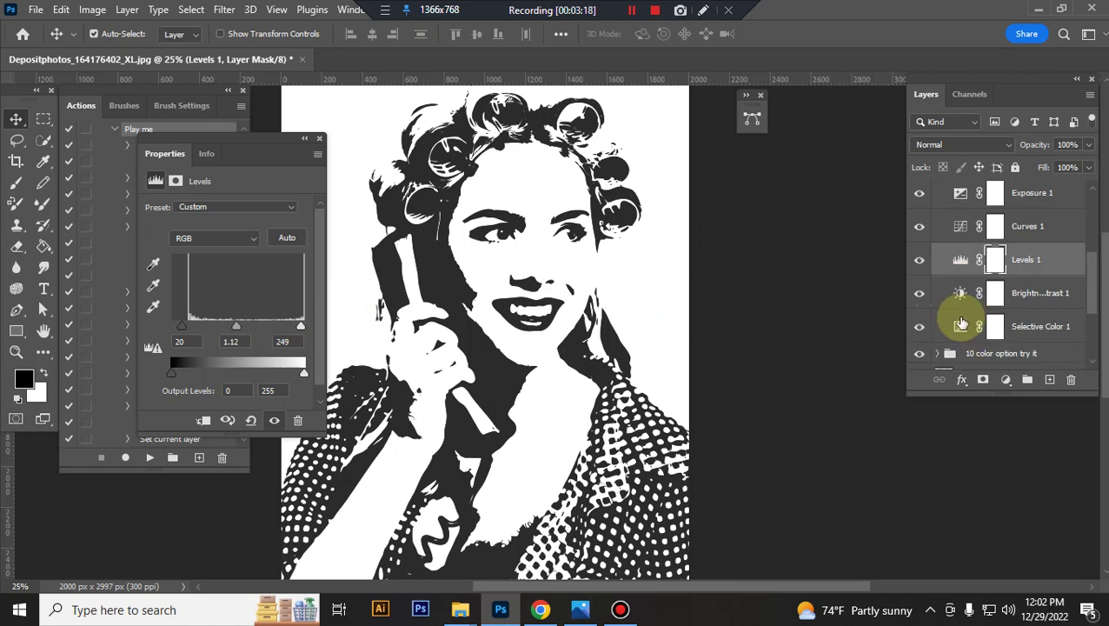
pyautogui.click(959, 300)
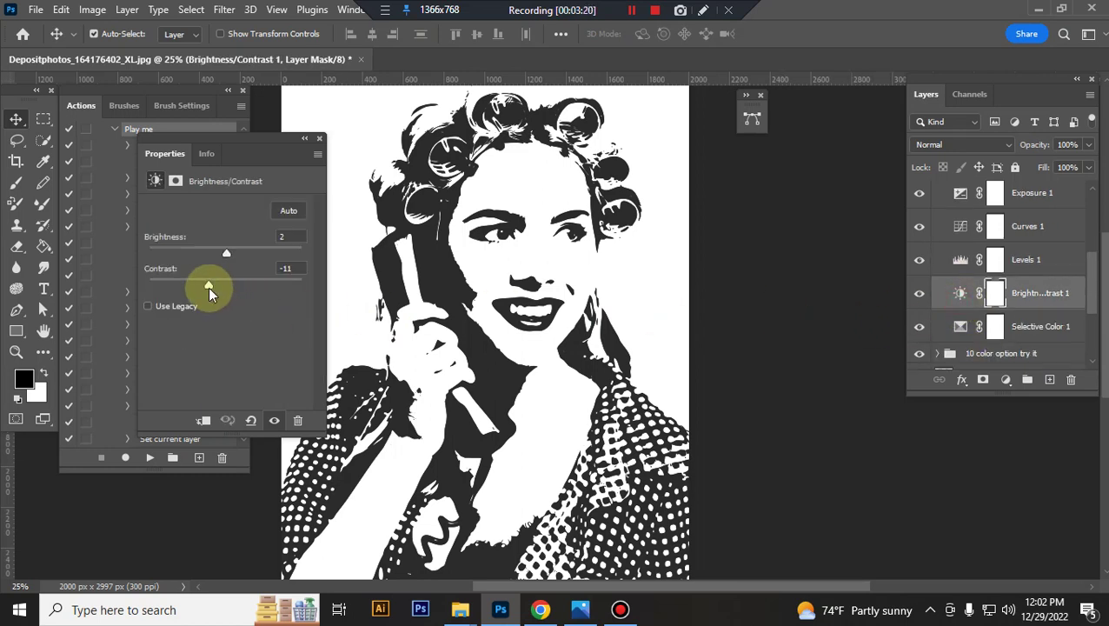
pyautogui.click(977, 293)
pyautogui.scroll(2, 975, 282)
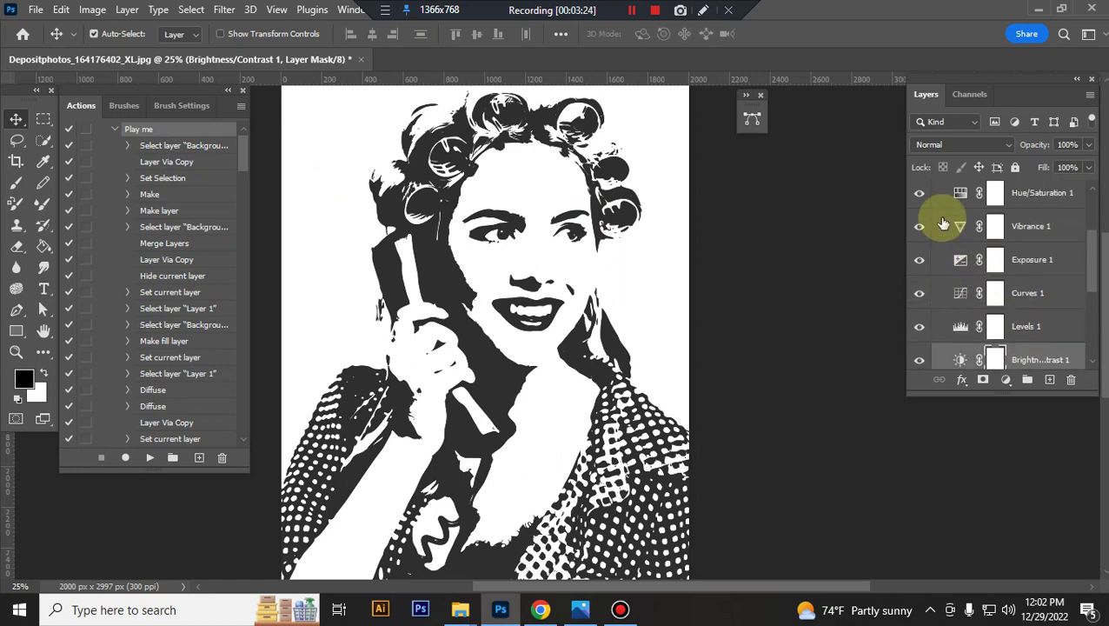
pyautogui.scroll(3, 952, 222)
pyautogui.click(935, 280)
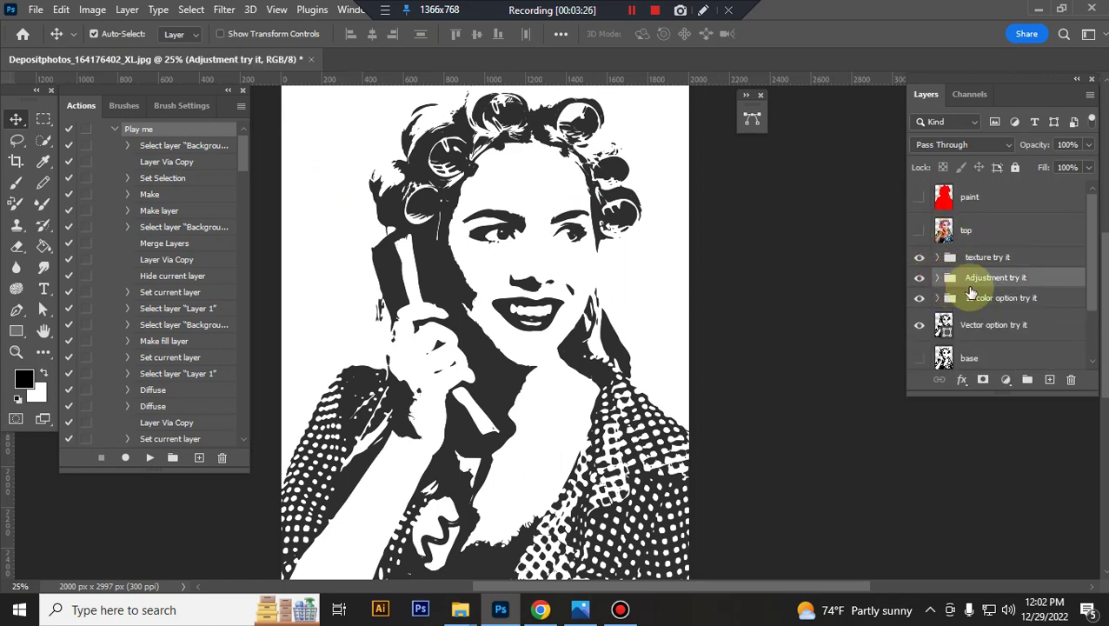
pyautogui.click(999, 298)
pyautogui.click(936, 298)
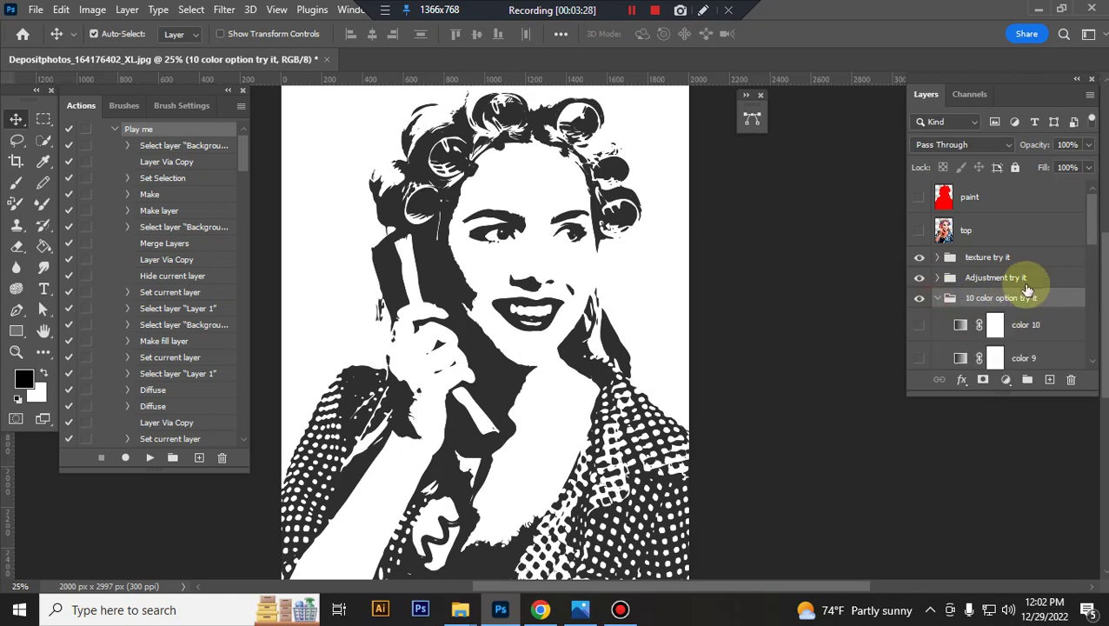
pyautogui.scroll(-1, 1021, 287)
pyautogui.click(920, 259)
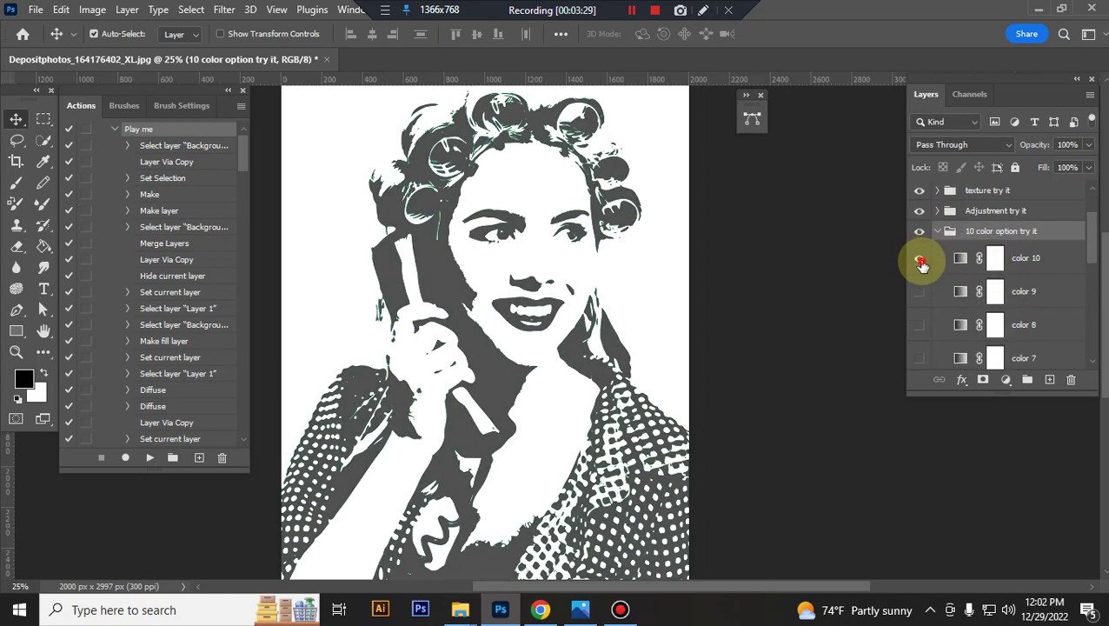
pyautogui.click(921, 259)
pyautogui.click(919, 292)
pyautogui.click(919, 293)
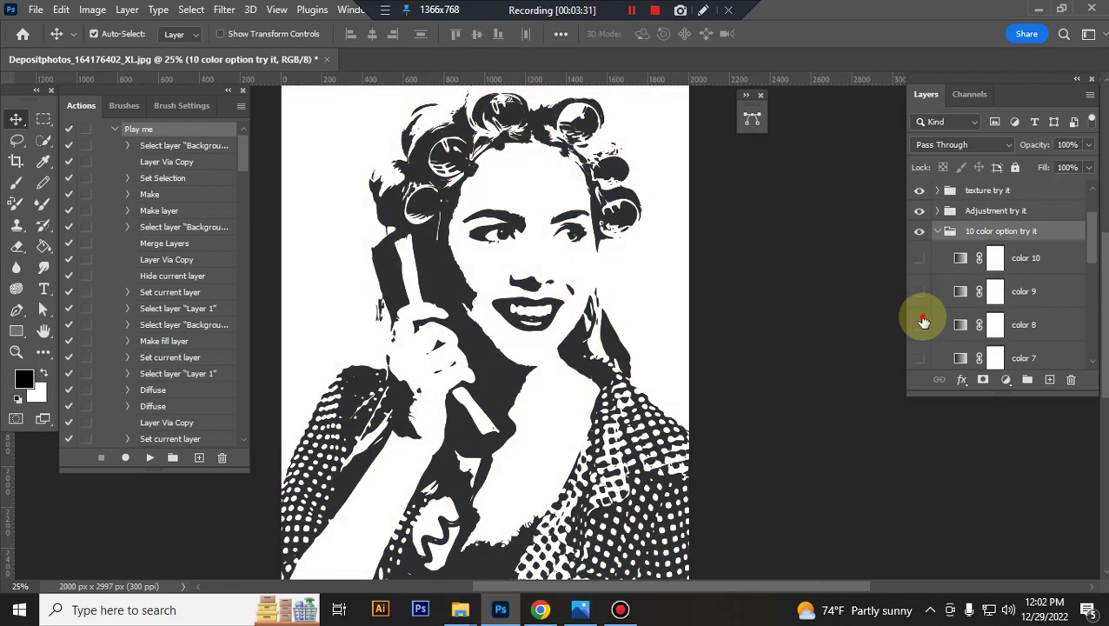
pyautogui.click(921, 324)
pyautogui.click(919, 324)
pyautogui.click(920, 358)
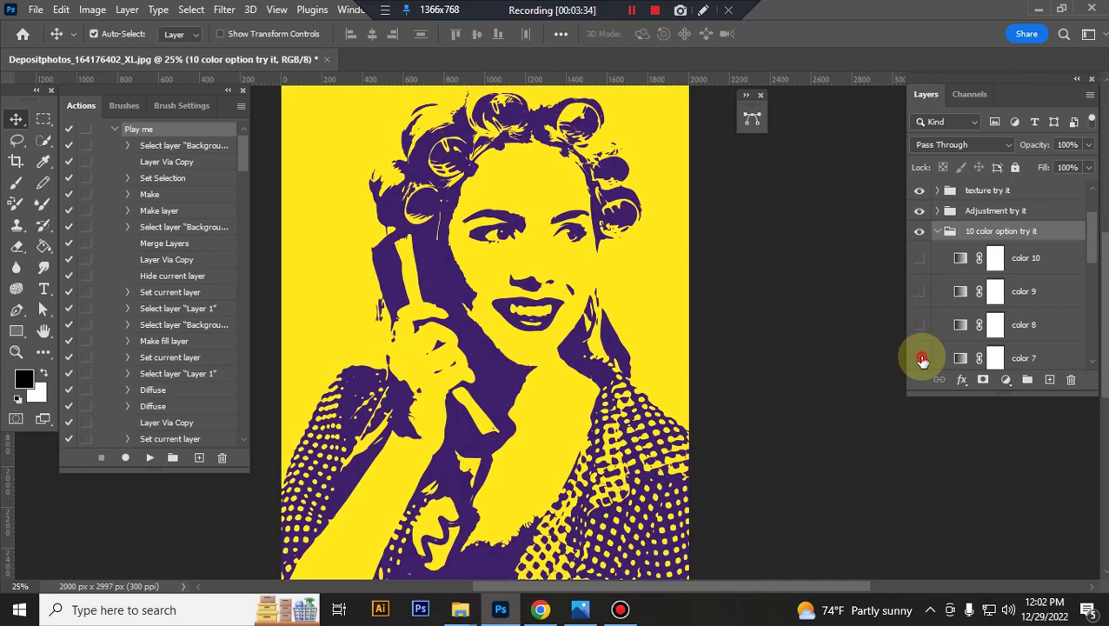
pyautogui.scroll(-1, 953, 309)
pyautogui.scroll(-2, 930, 296)
pyautogui.click(919, 293)
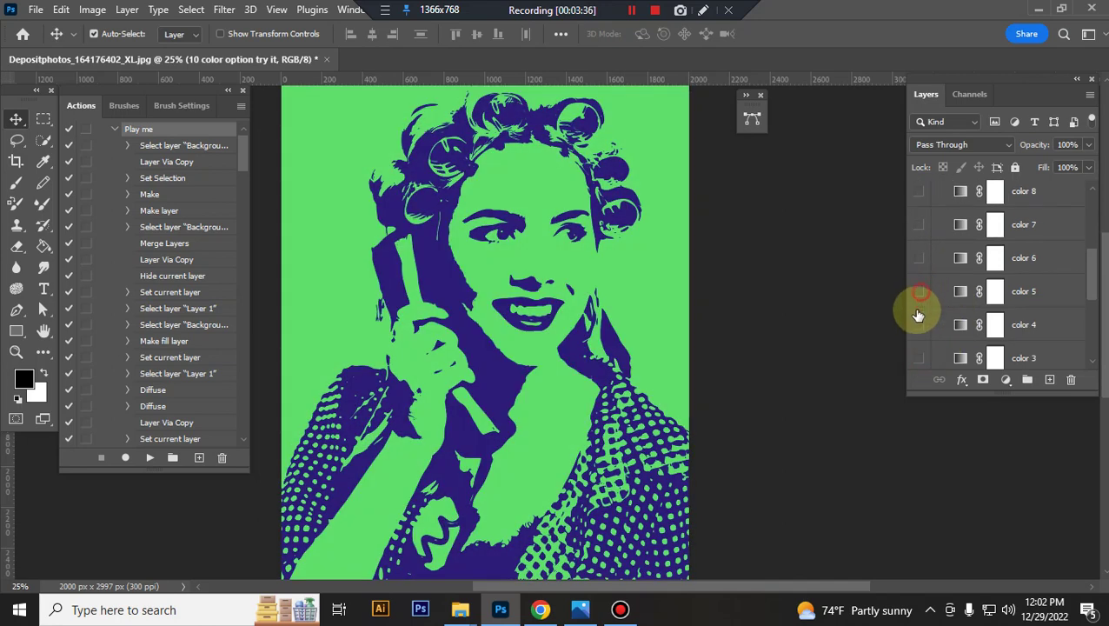
pyautogui.click(920, 295)
pyautogui.click(918, 326)
pyautogui.click(919, 327)
pyautogui.click(919, 357)
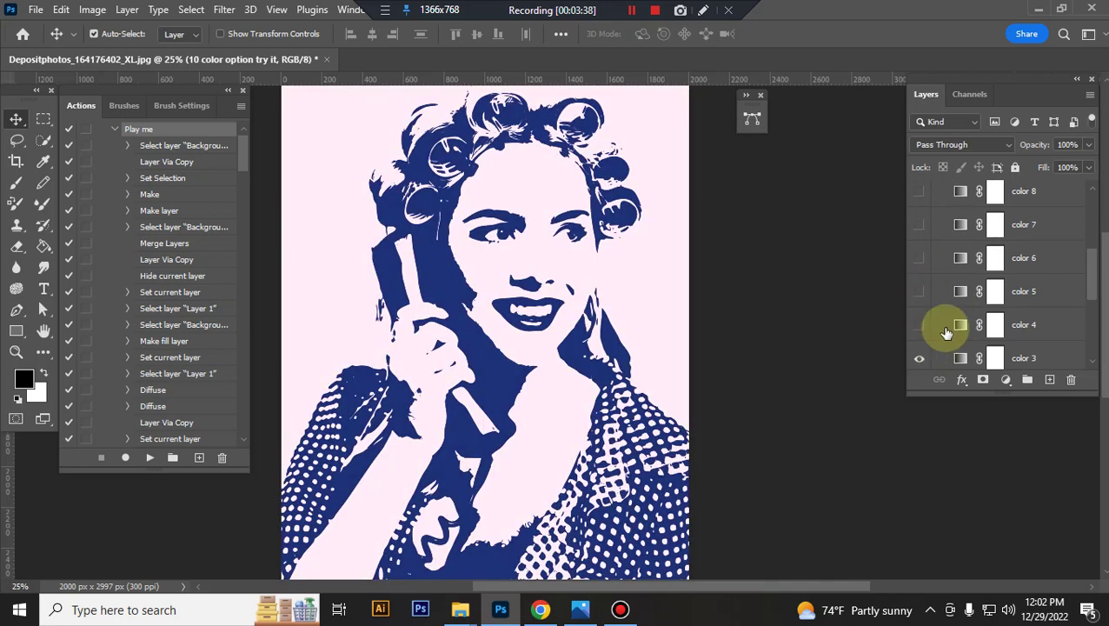
pyautogui.scroll(-2, 934, 313)
pyautogui.click(920, 226)
pyautogui.click(920, 257)
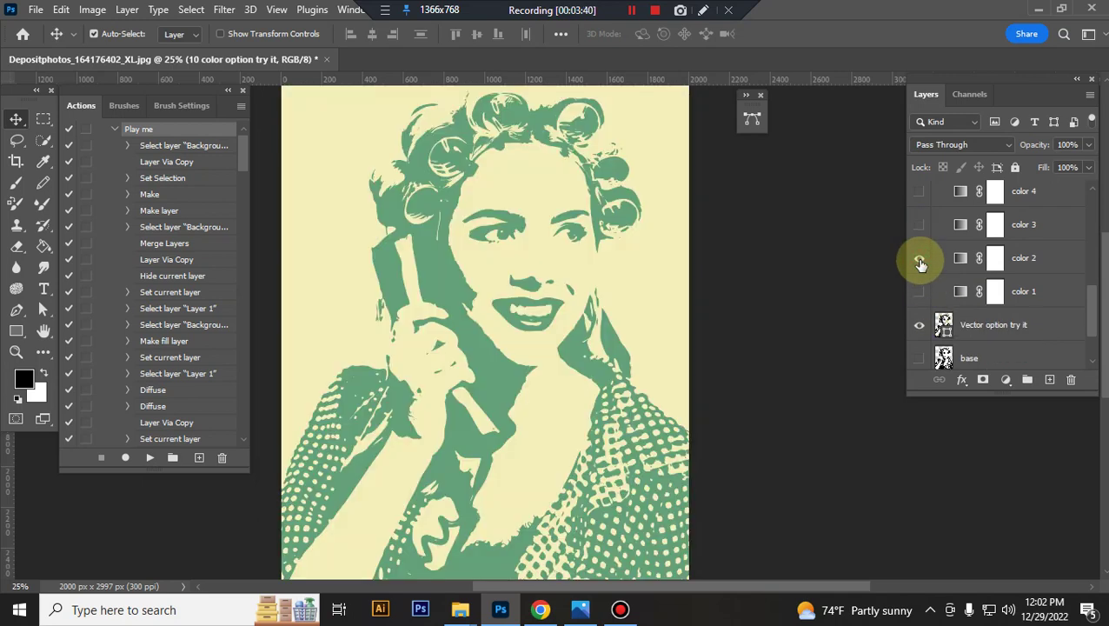
pyautogui.click(918, 292)
pyautogui.click(919, 291)
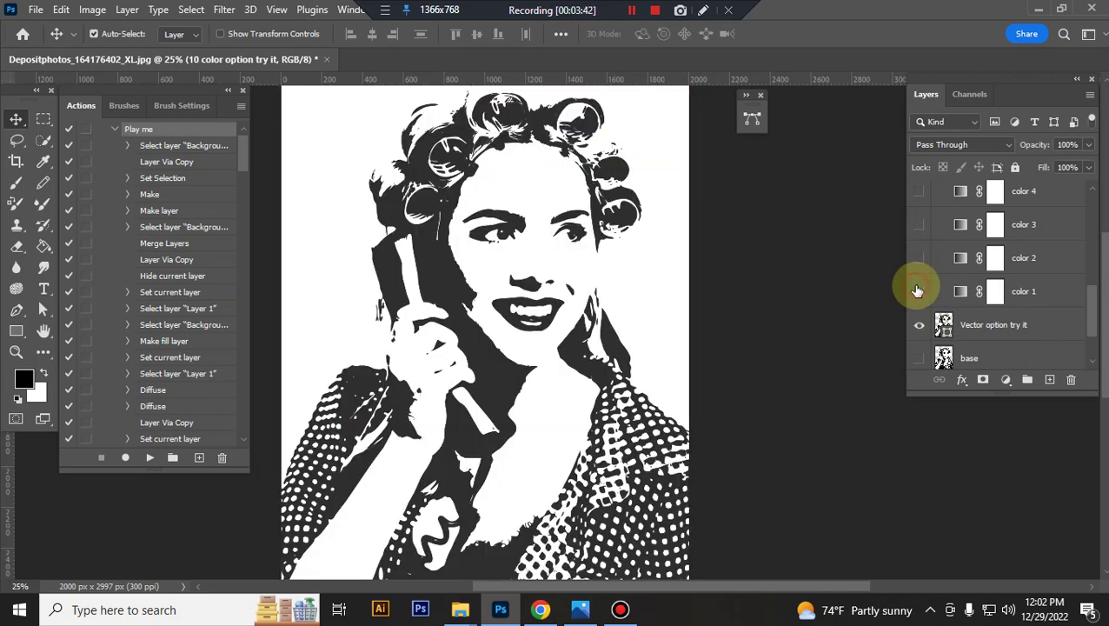
pyautogui.scroll(5, 952, 265)
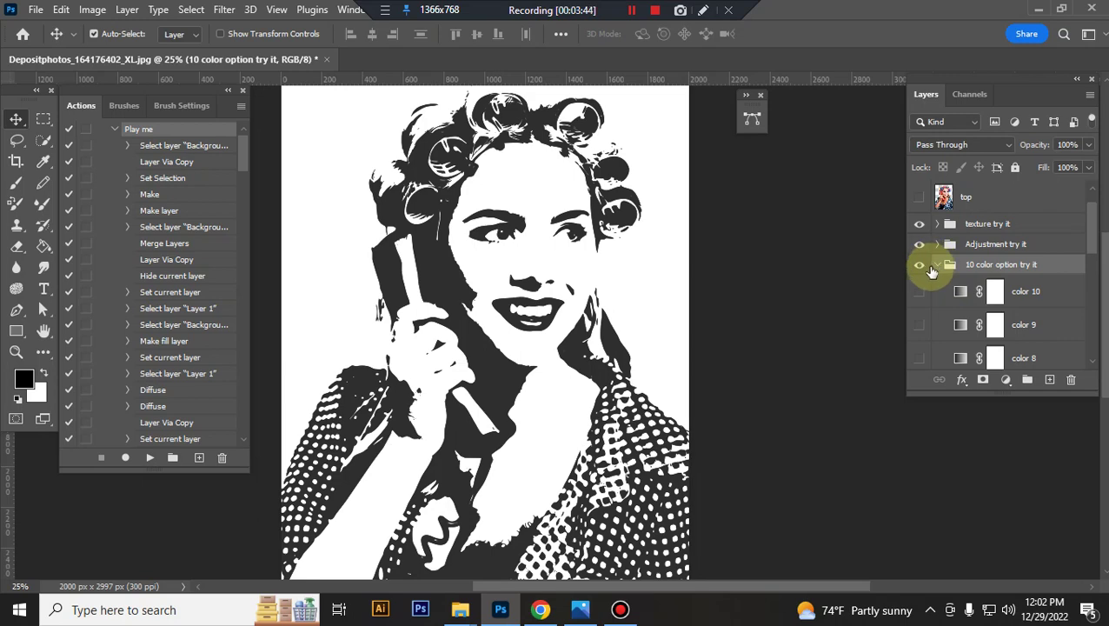
pyautogui.click(937, 265)
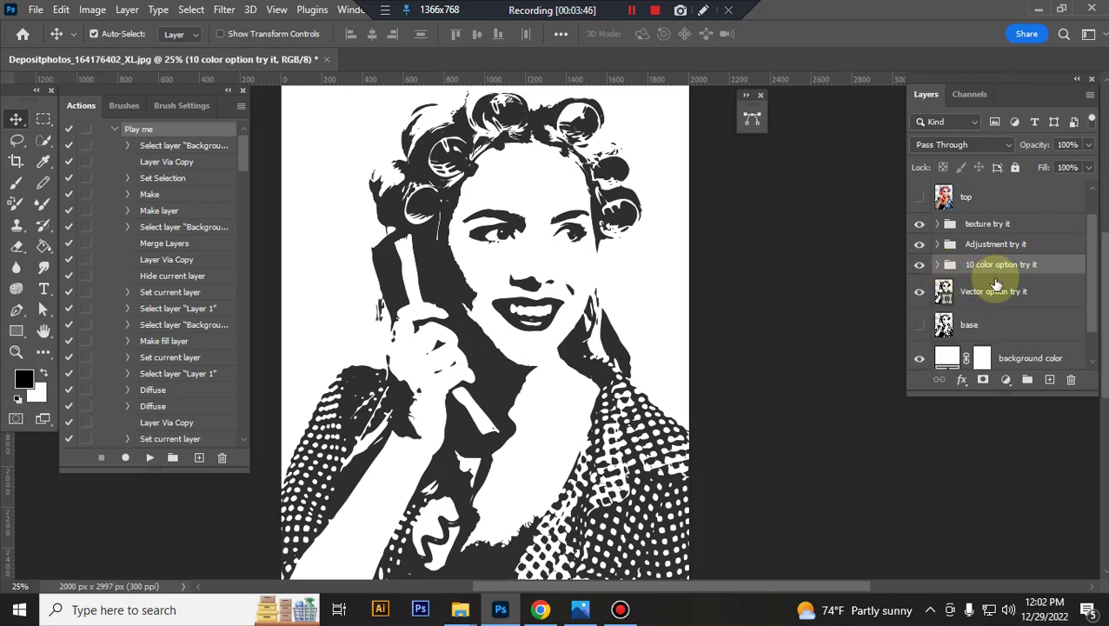
pyautogui.click(918, 292)
pyautogui.click(919, 293)
pyautogui.click(919, 293)
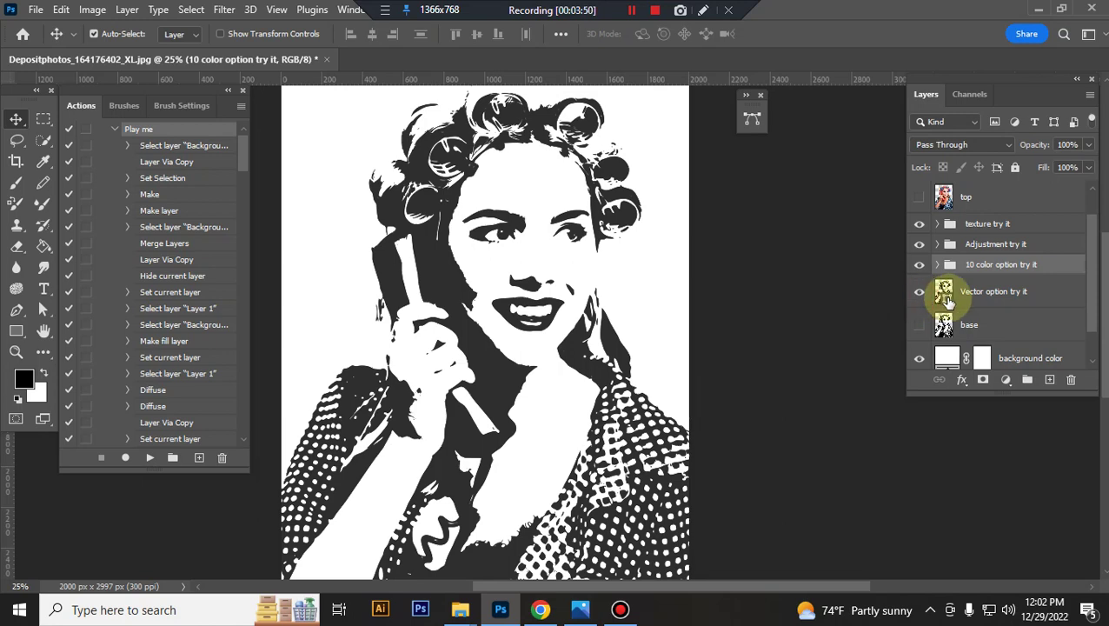
# Change the Vector option try it fill colour to teal #10acaa.
pyautogui.doubleClick(1003, 297)
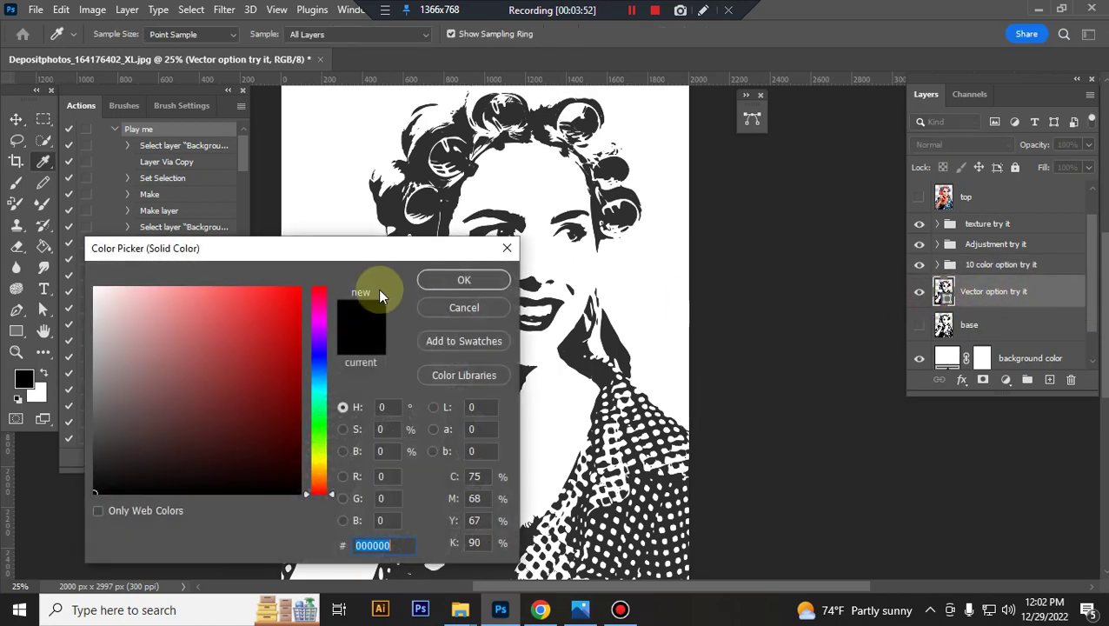
pyautogui.click(298, 289)
pyautogui.click(314, 349)
pyautogui.moveTo(315, 350)
pyautogui.mouseDown()
pyautogui.moveTo(318, 486)
pyautogui.moveTo(317, 357)
pyautogui.moveTo(315, 393)
pyautogui.mouseUp()
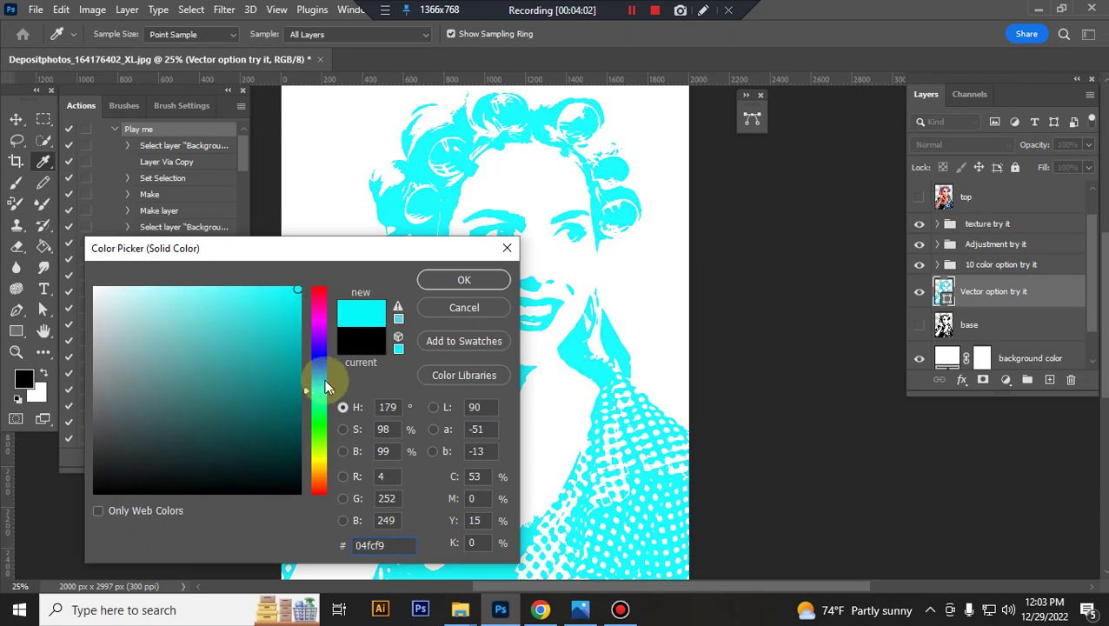
pyautogui.click(282, 354)
pyautogui.click(276, 390)
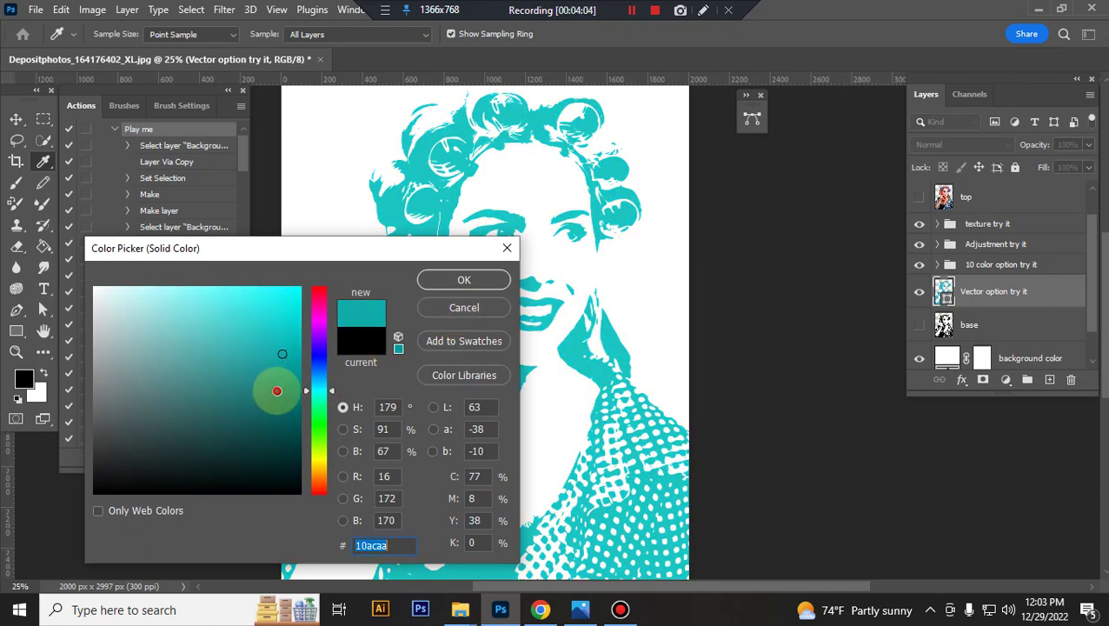
pyautogui.click(493, 280)
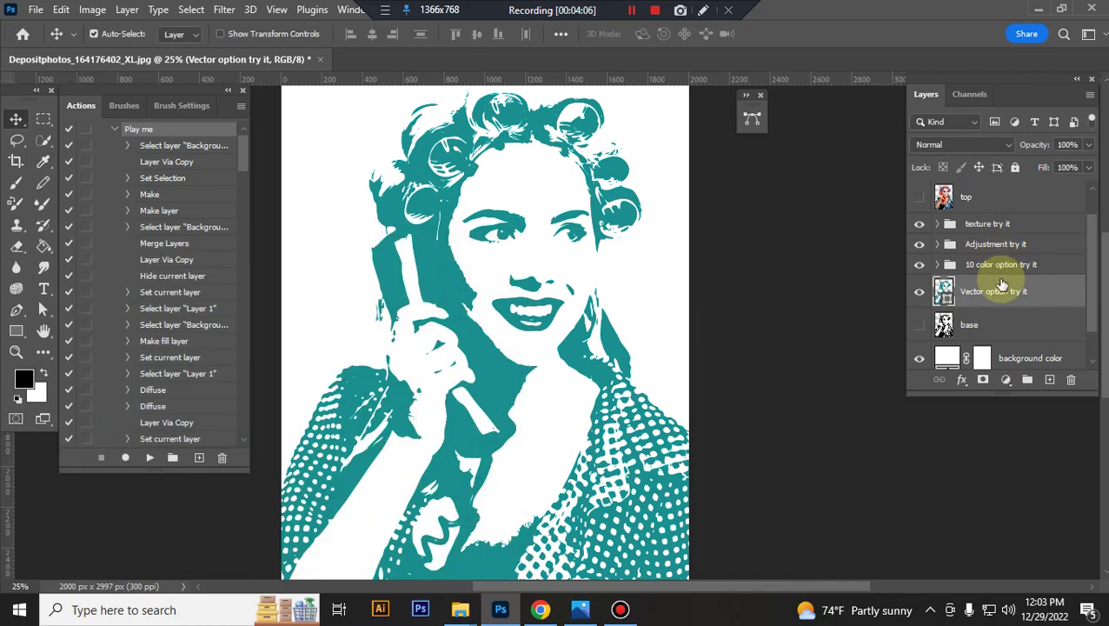
pyautogui.scroll(-1, 956, 300)
pyautogui.click(918, 258)
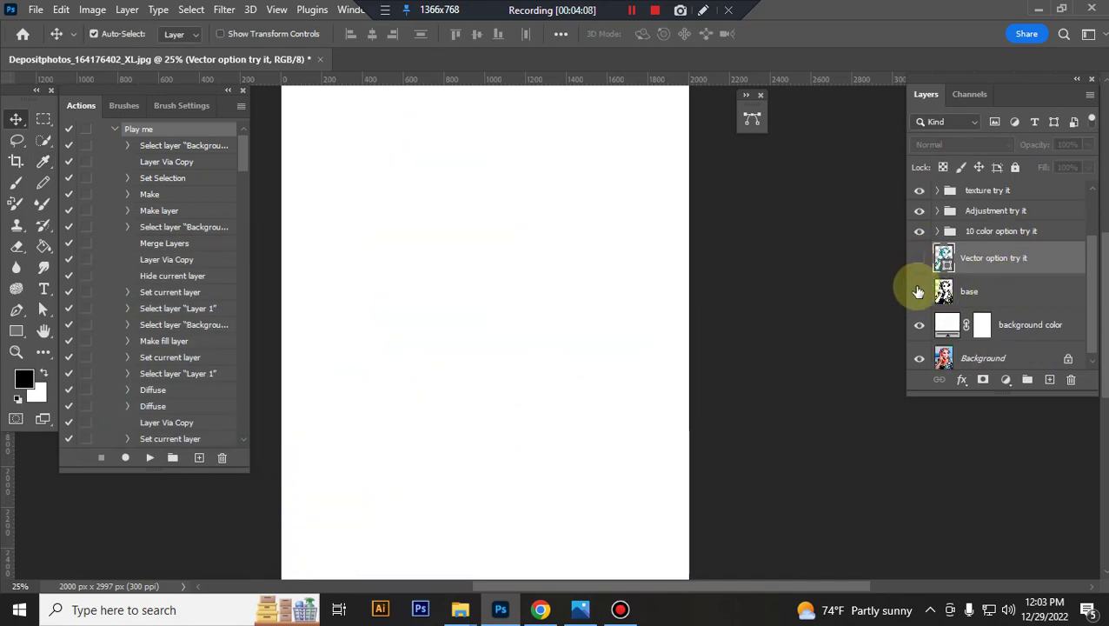
pyautogui.click(919, 291)
pyautogui.click(918, 291)
pyautogui.click(922, 295)
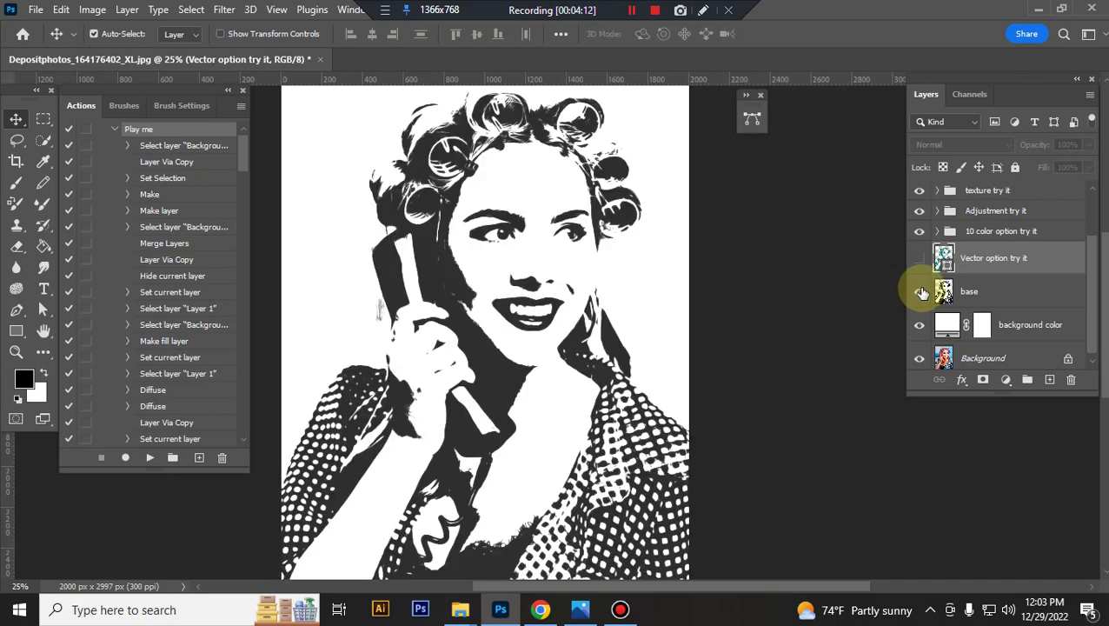
pyautogui.click(939, 290)
pyautogui.click(919, 257)
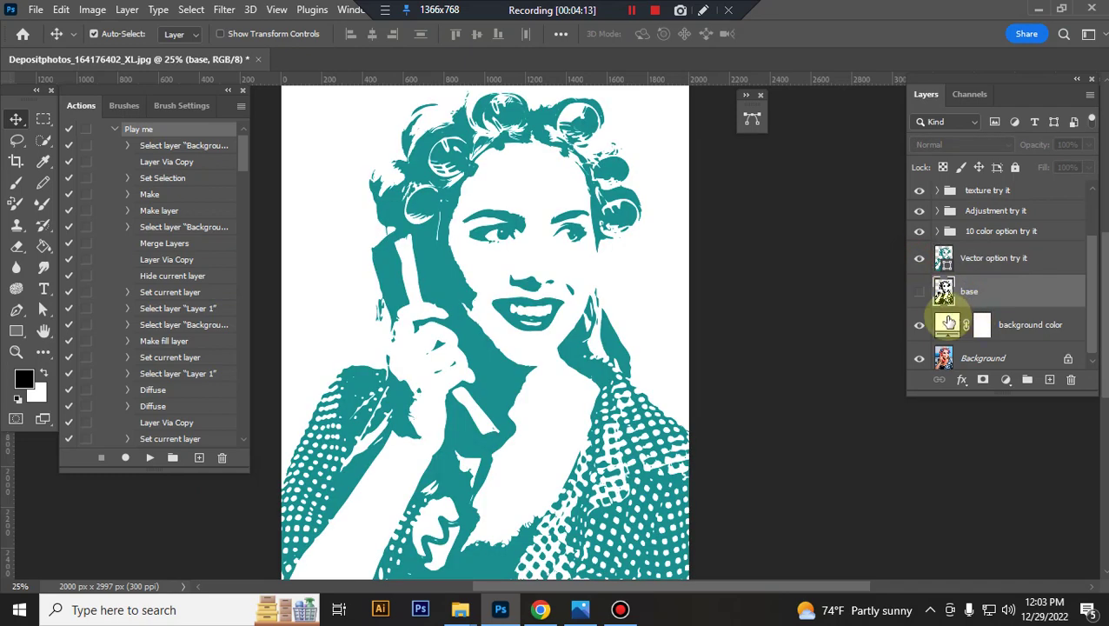
pyautogui.click(918, 326)
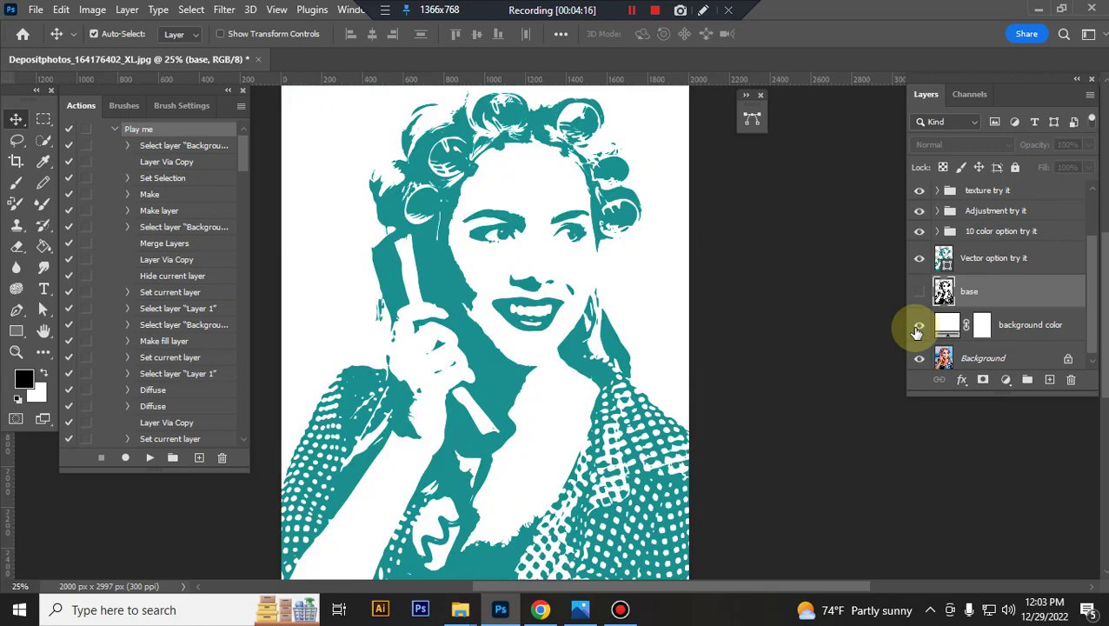
pyautogui.click(947, 326)
pyautogui.doubleClick(947, 326)
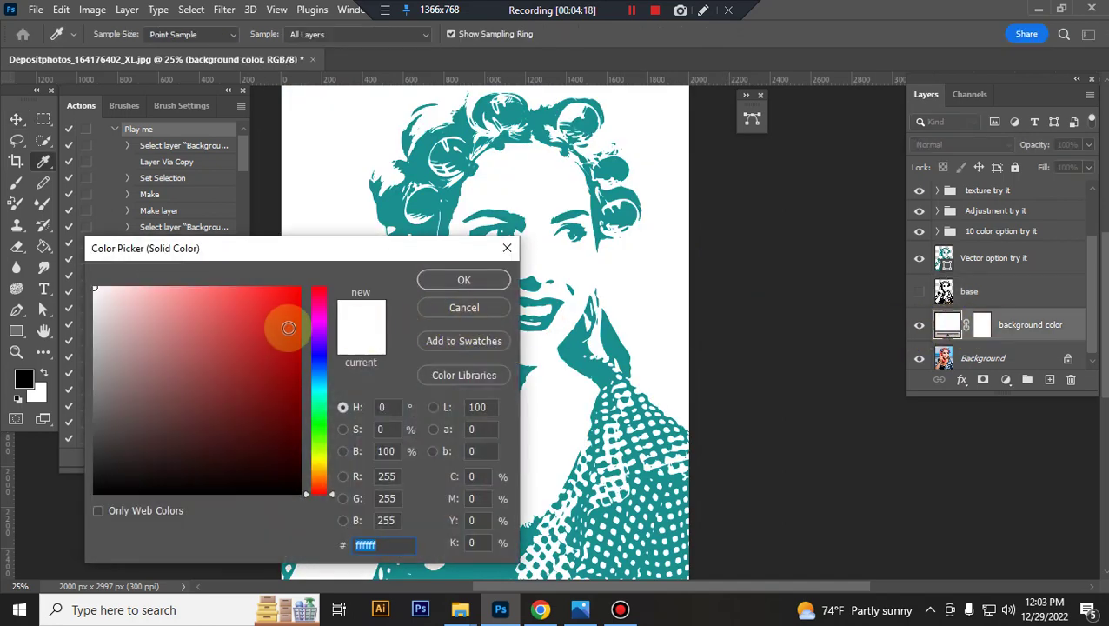
pyautogui.click(280, 305)
pyautogui.click(270, 333)
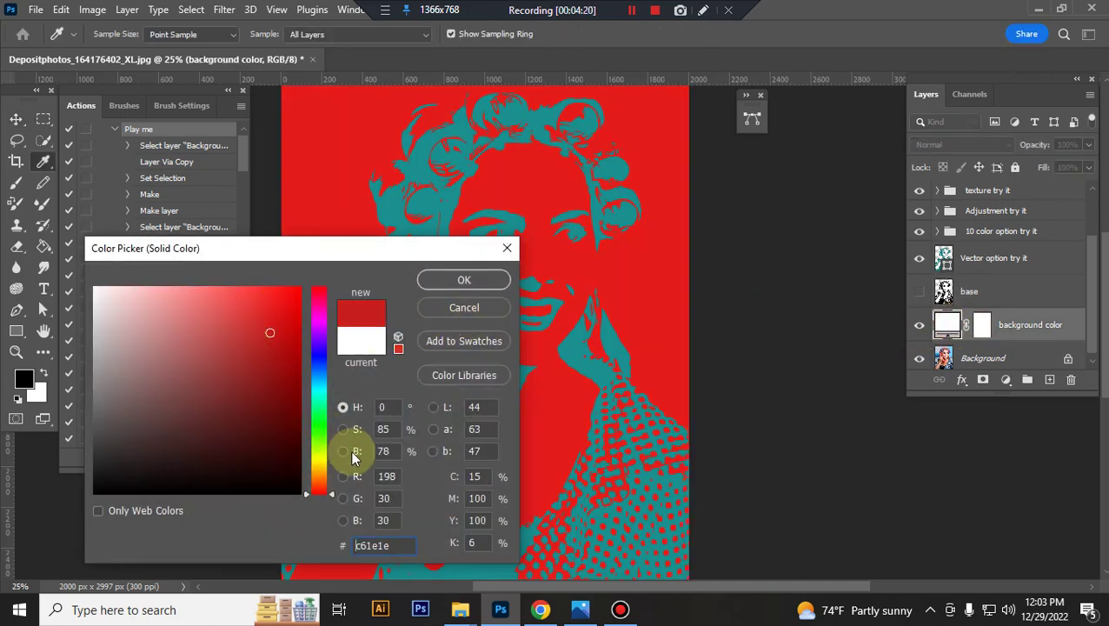
pyautogui.moveTo(321, 452); pyautogui.dragTo(311, 470)
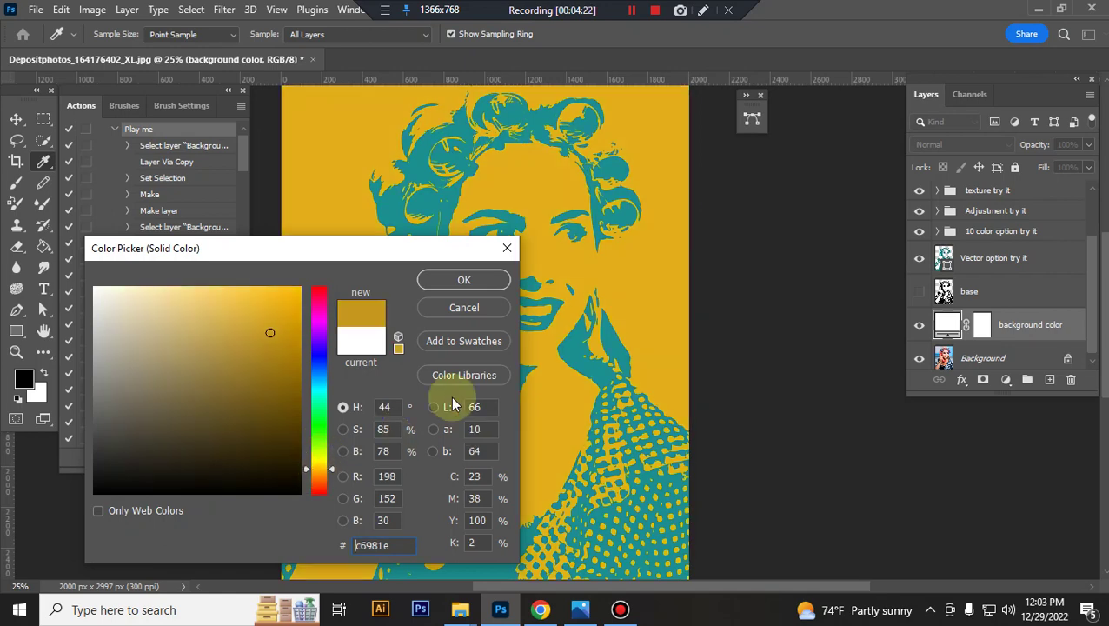
pyautogui.click(463, 309)
pyautogui.scroll(2, 999, 295)
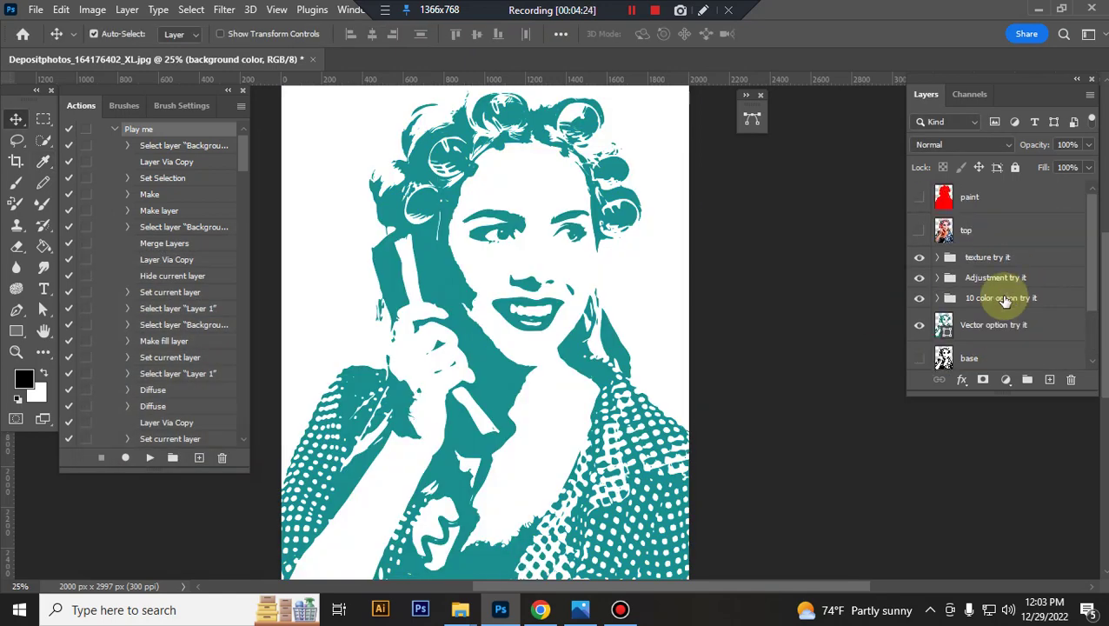